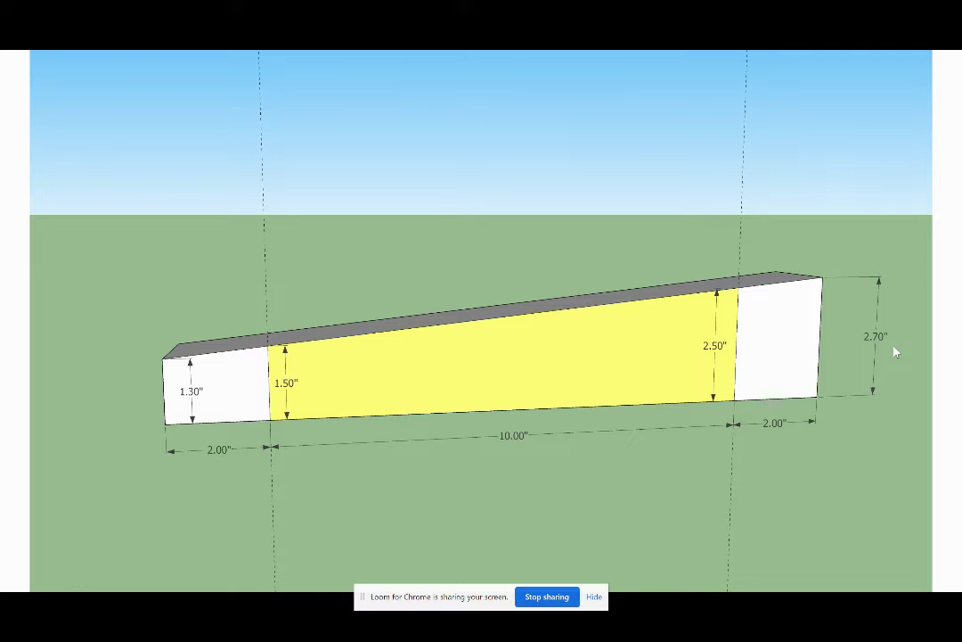
Step: Advance the slide show to slide 5, the timber-frame photos with the dashed-lines NOTICE
click(904, 498)
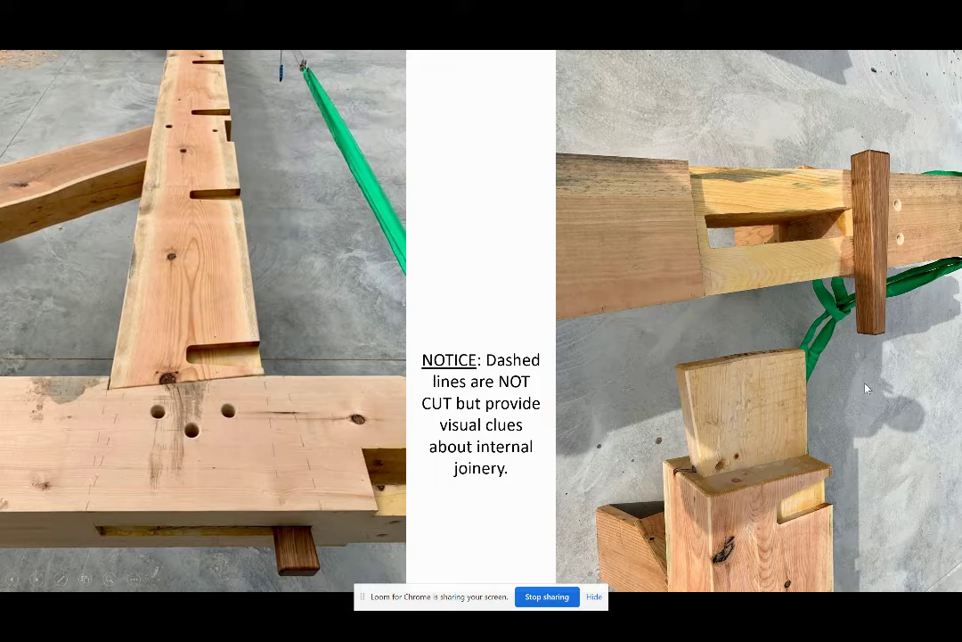
Step: End the slide show and bring up the Post Tie and Wedge SketchUp model
click(866, 388)
click(866, 387)
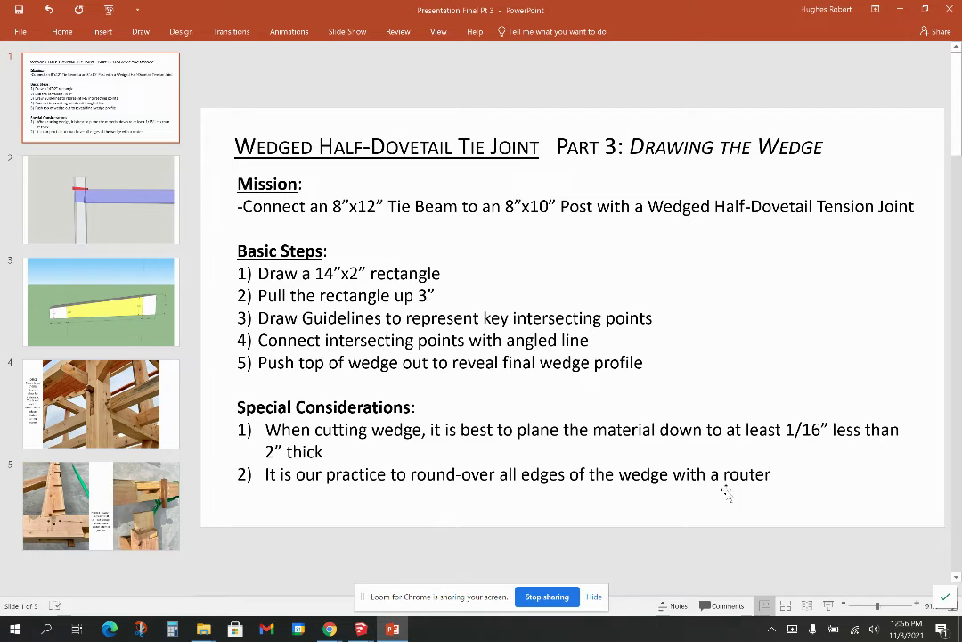
mouse_move(360, 629)
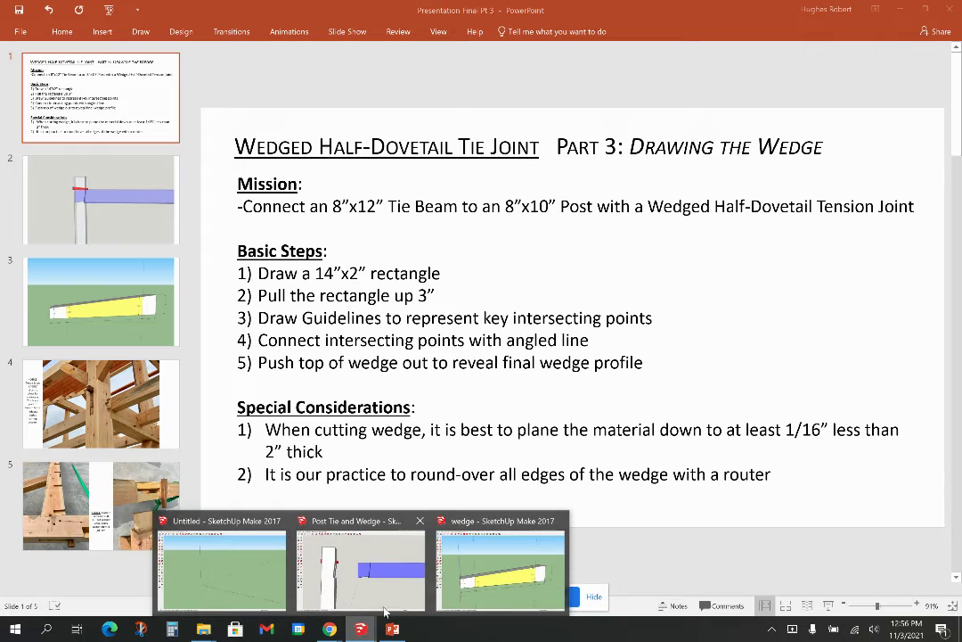
click(396, 576)
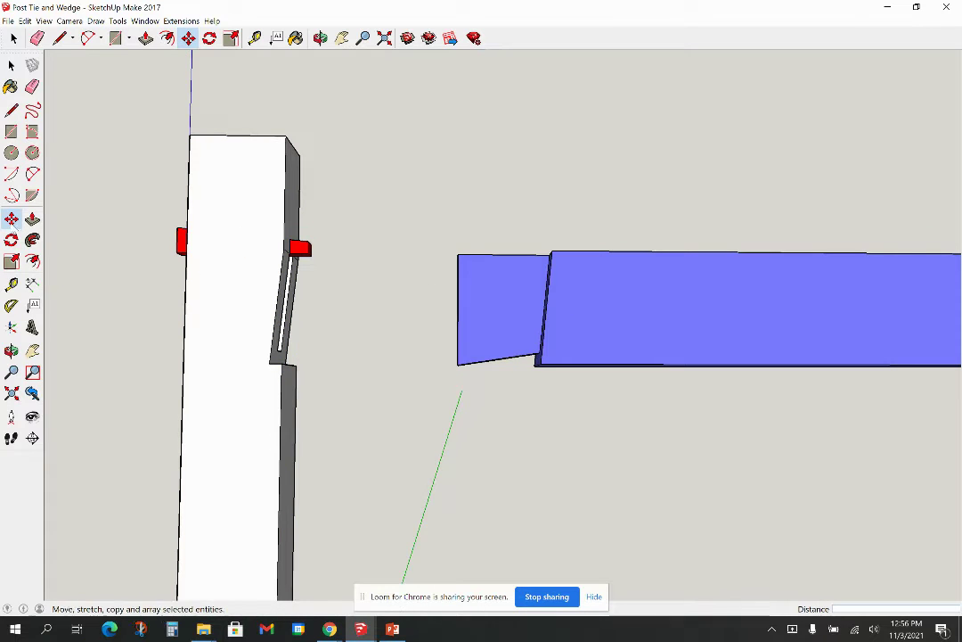
Step: Move the red wedge out to the left of the post, then view the post's sides
click(180, 237)
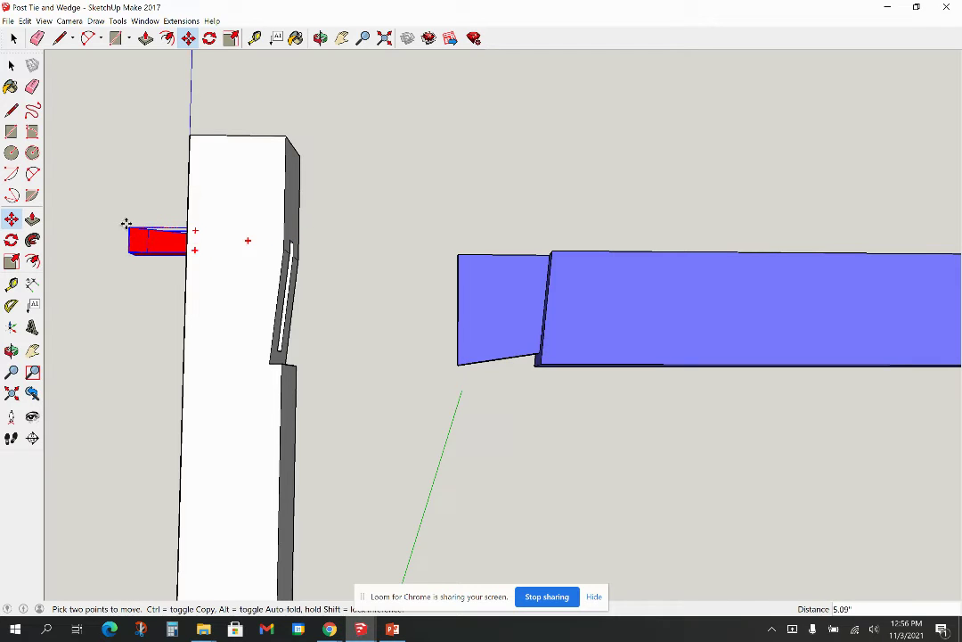
middle_drag(67, 219, 105, 221)
click(105, 221)
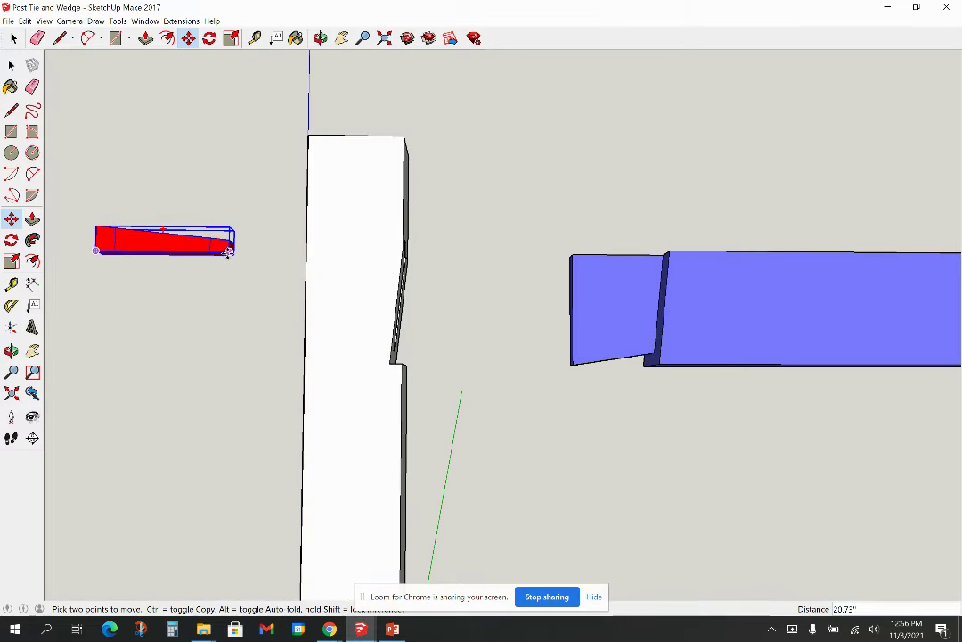
scroll(82, 176, up, 4)
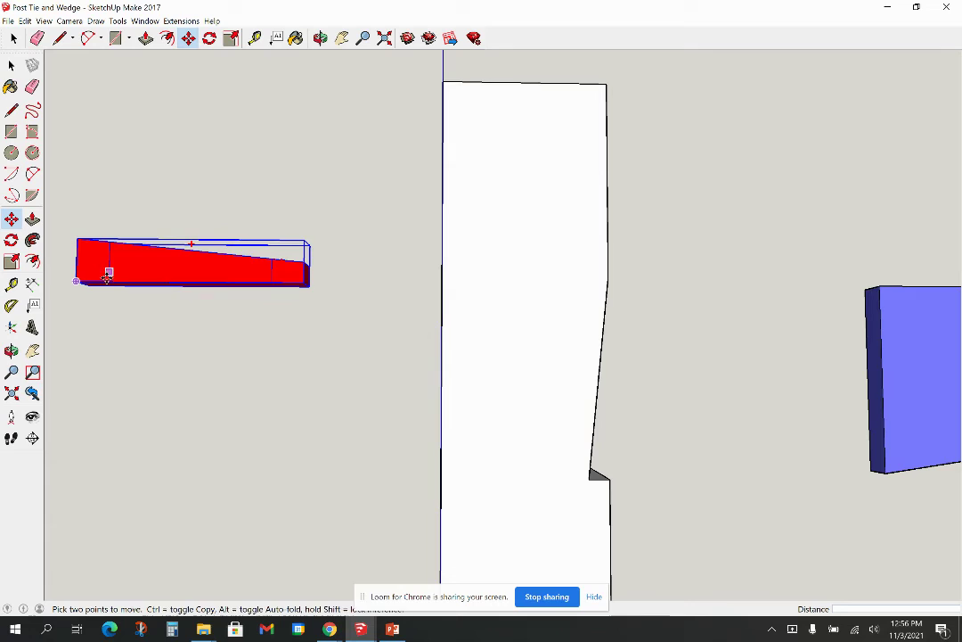
click(12, 65)
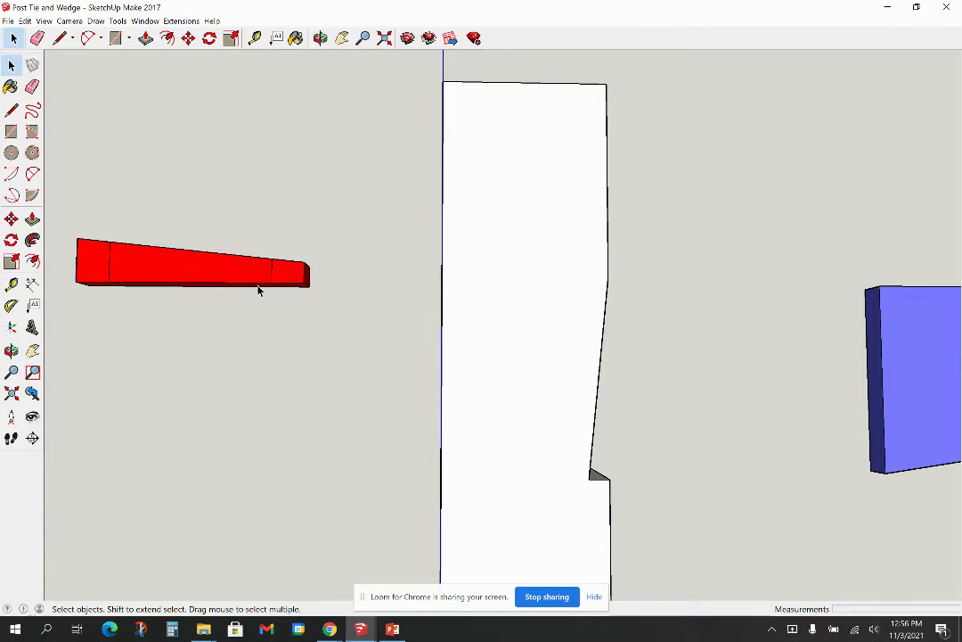
scroll(250, 294, down, 3)
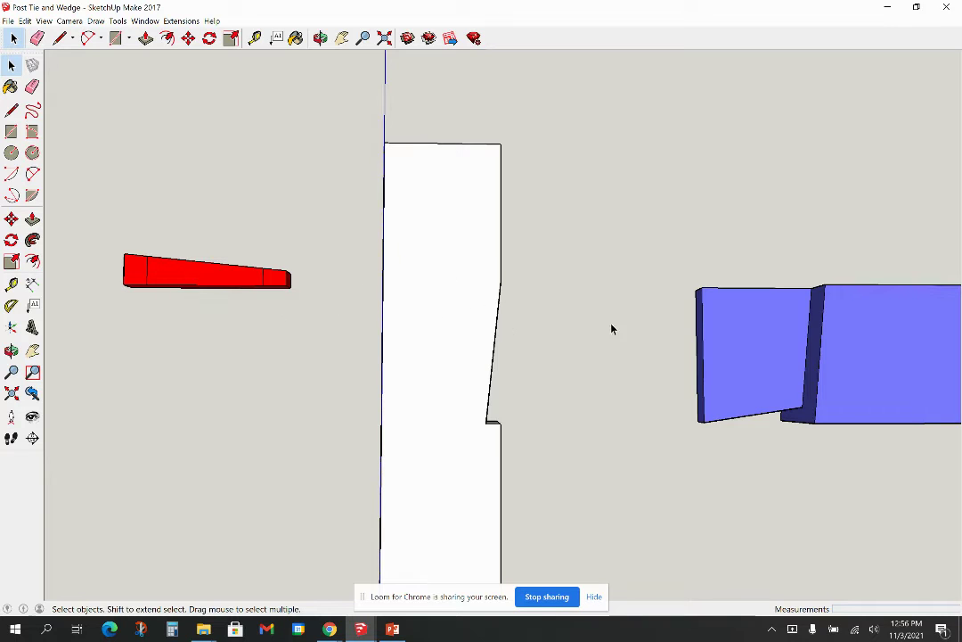
middle_drag(473, 337, 273, 322)
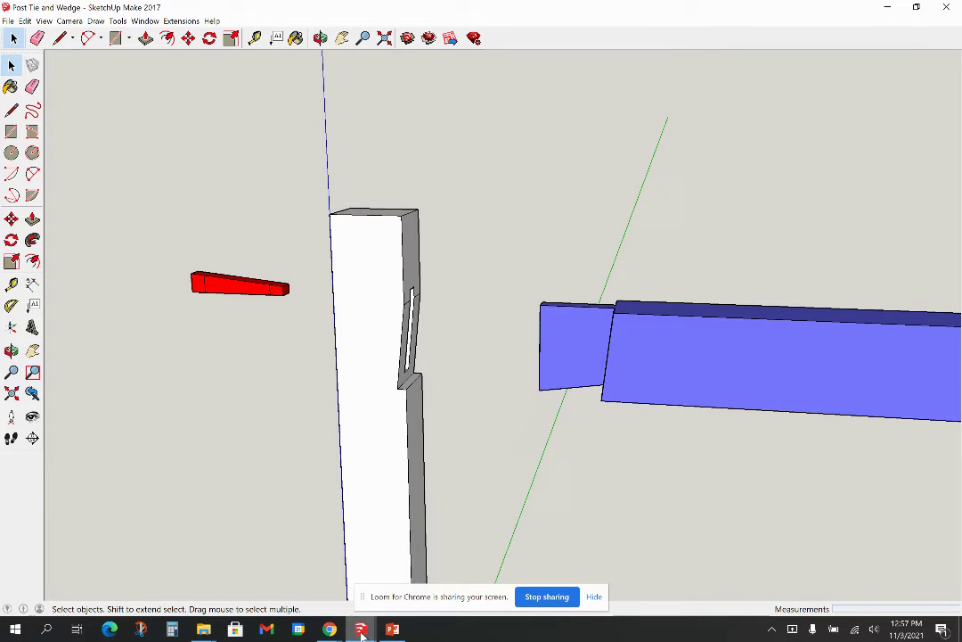
Step: In the wedge model, add a guide through the wedge's left vertical edge
mouse_move(361, 631)
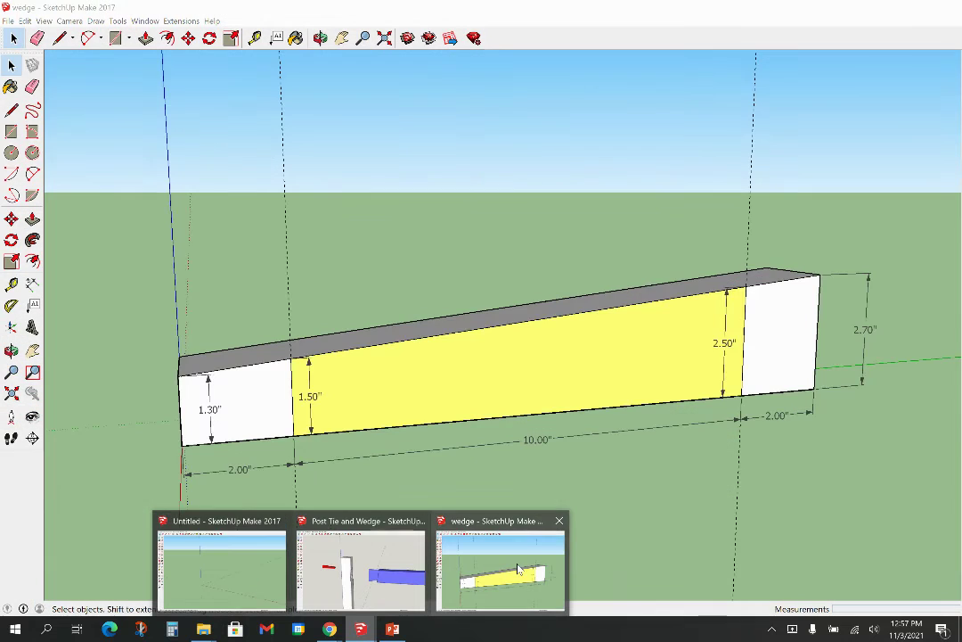
click(519, 568)
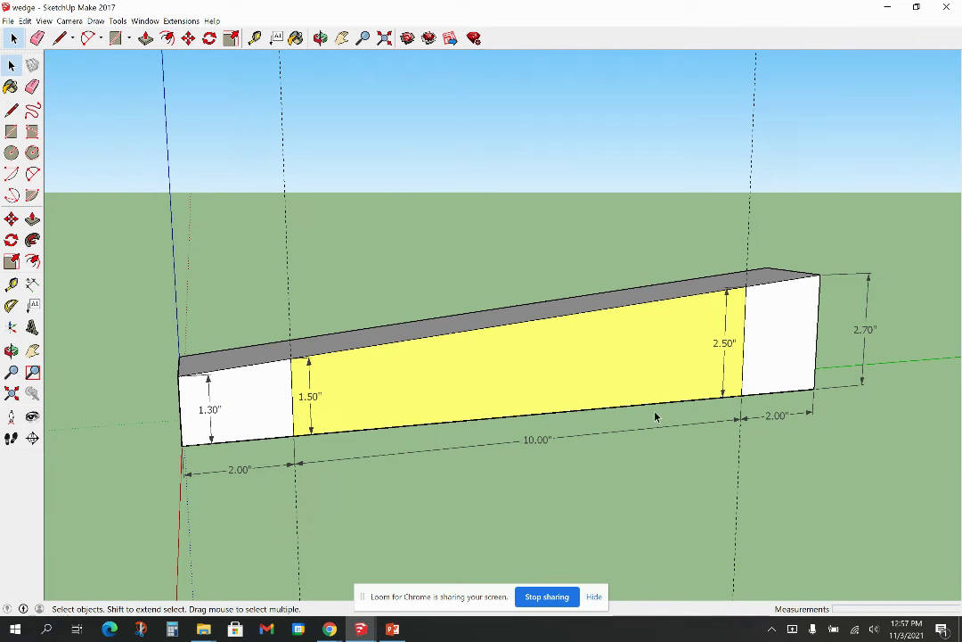
middle_drag(601, 490, 450, 522)
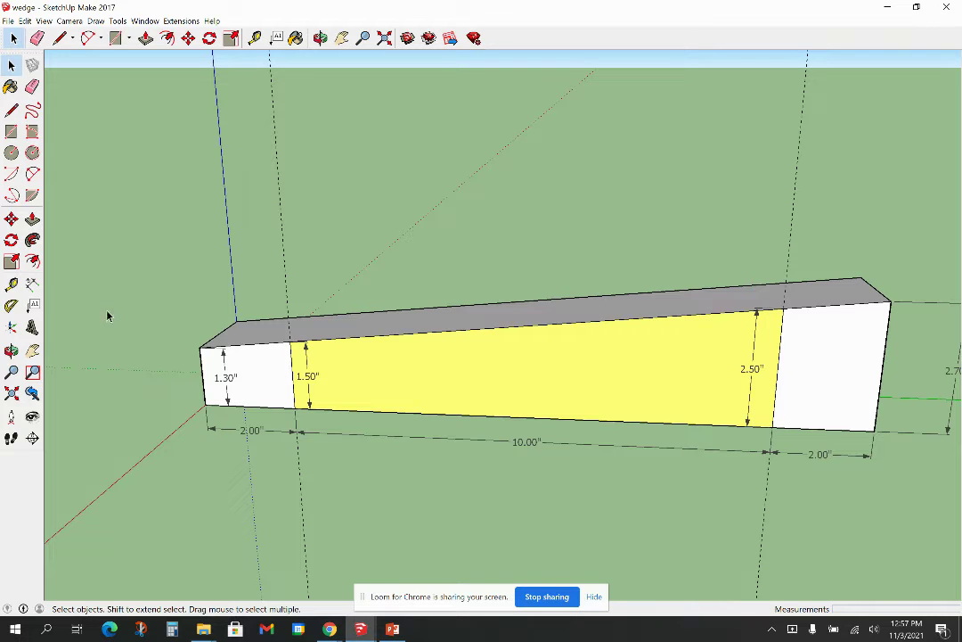
click(10, 305)
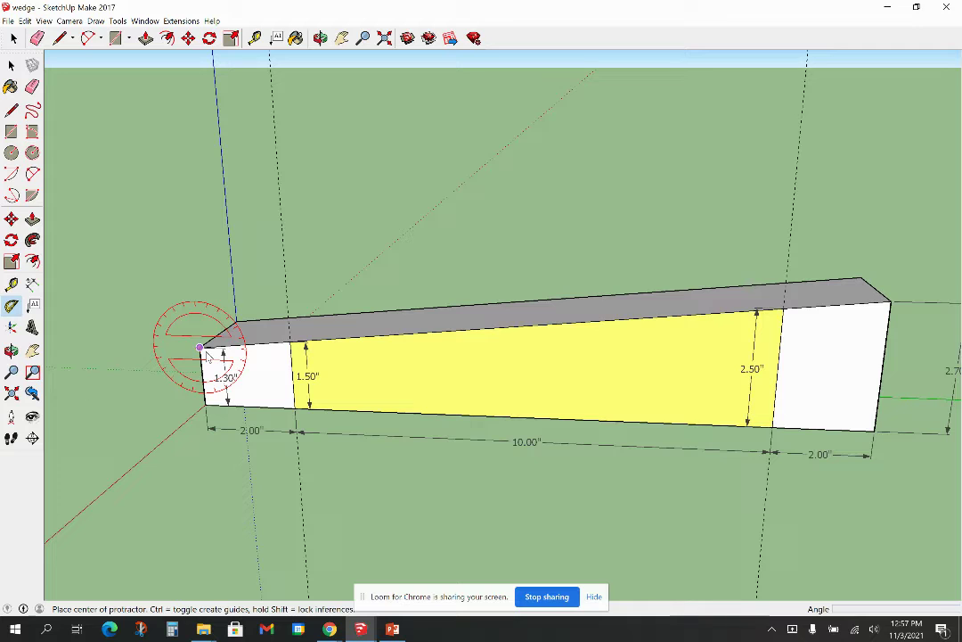
click(10, 283)
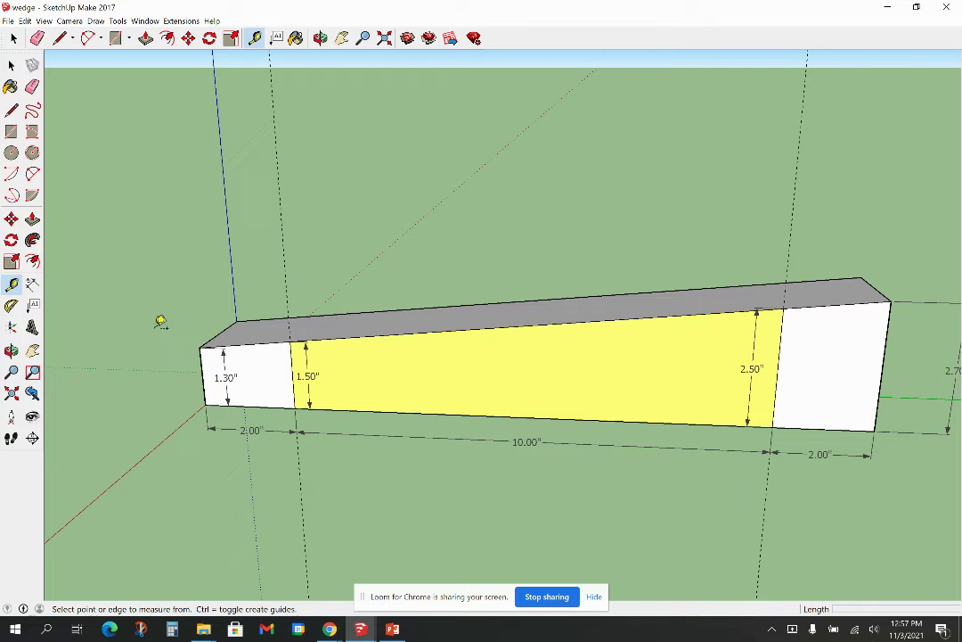
double_click(204, 374)
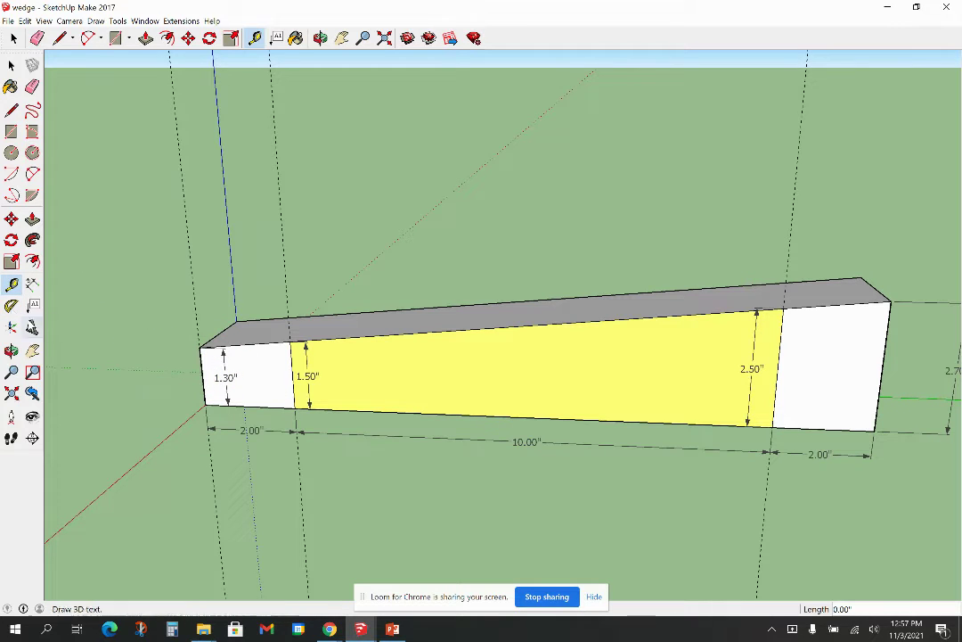
Step: Add an angled guide at the top-left corner and a guide from the yellow face's bottom edge
click(10, 305)
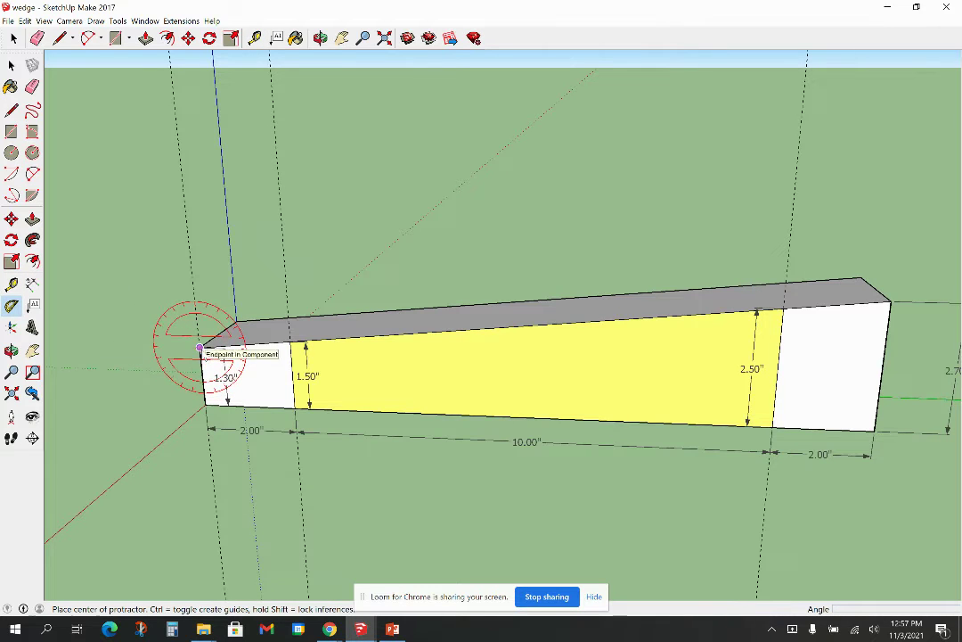
click(199, 347)
click(254, 342)
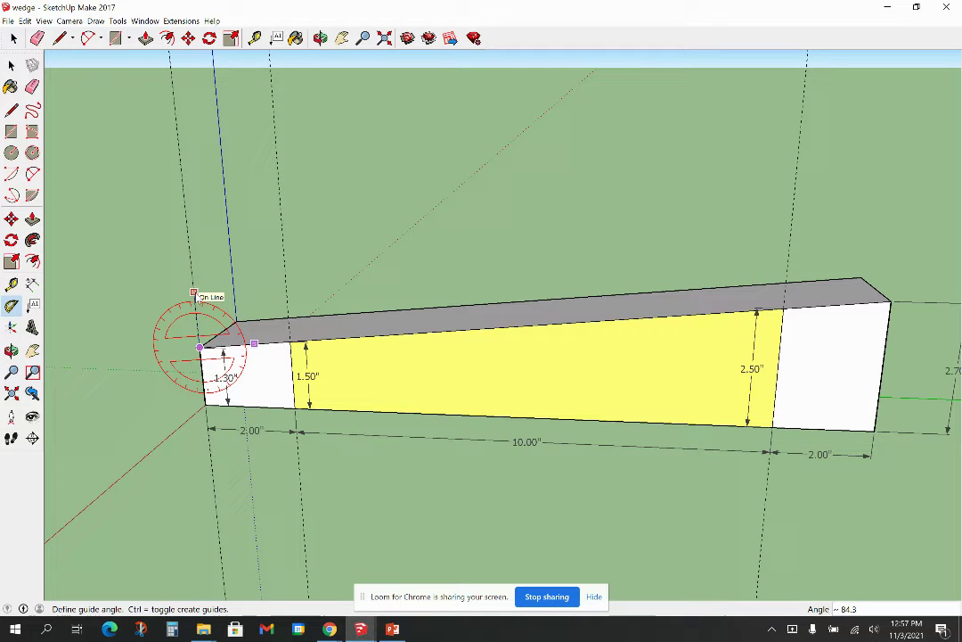
click(237, 436)
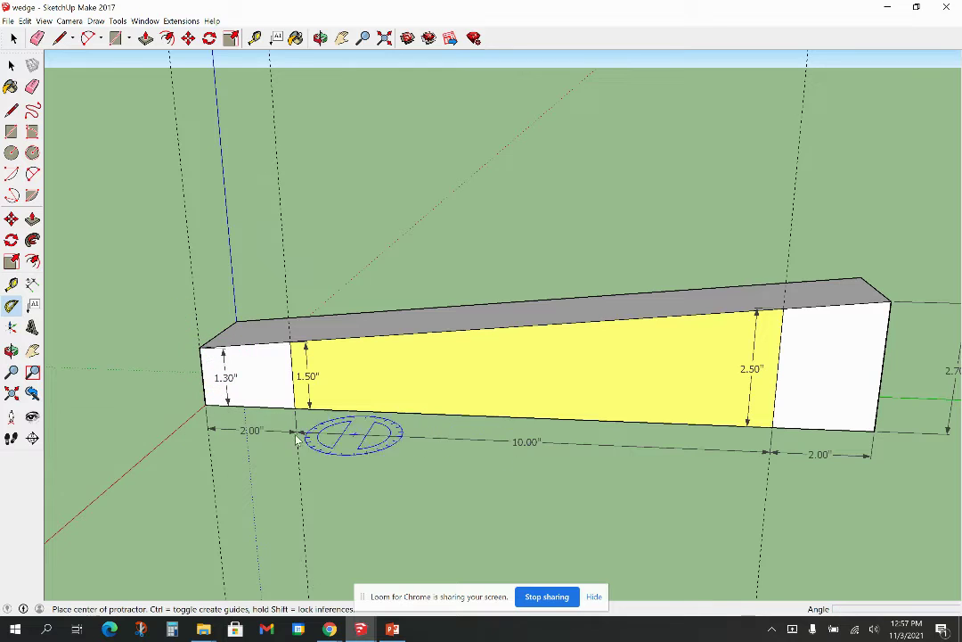
click(11, 283)
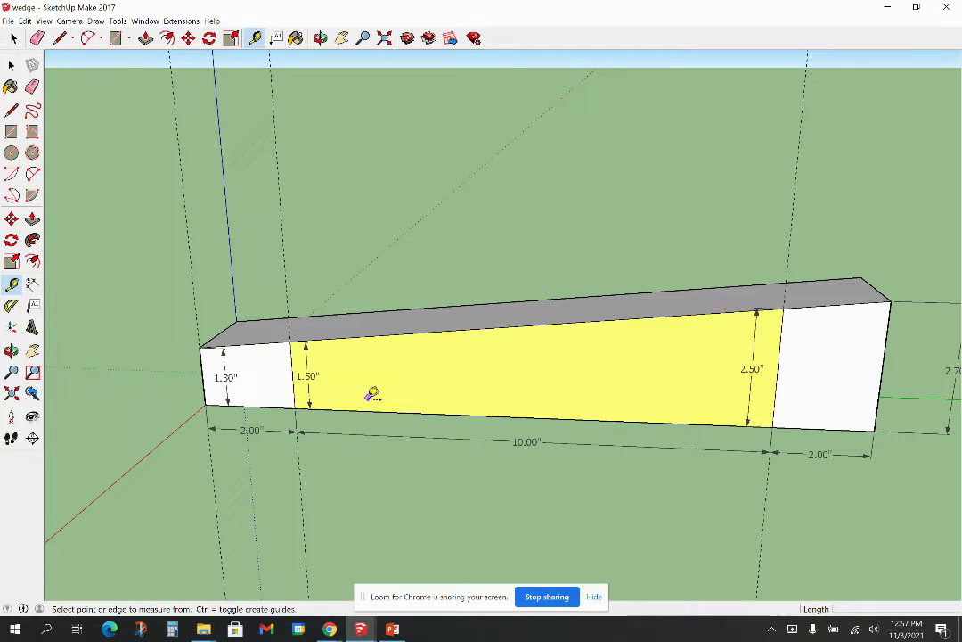
click(368, 410)
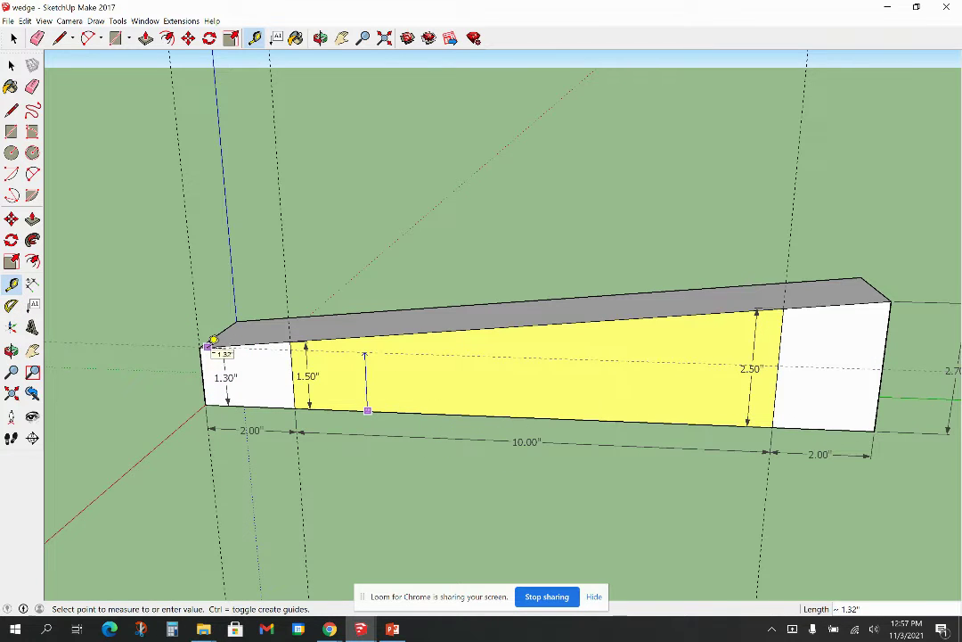
click(214, 340)
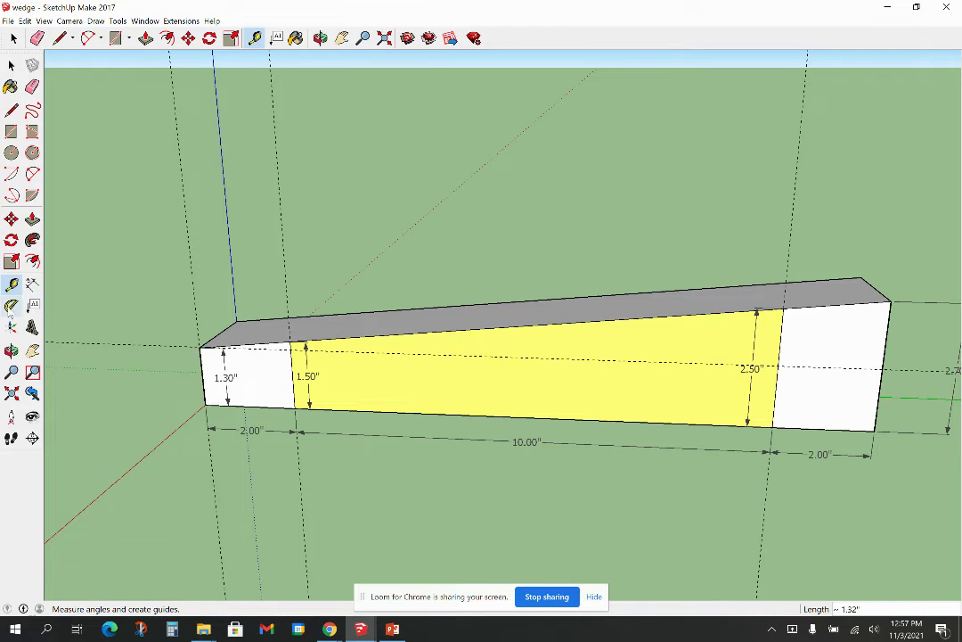
Step: Lay an angled Protractor guide along the wedge's sloped top edge
click(11, 305)
scroll(252, 361, up, 1)
scroll(250, 366, up, 4)
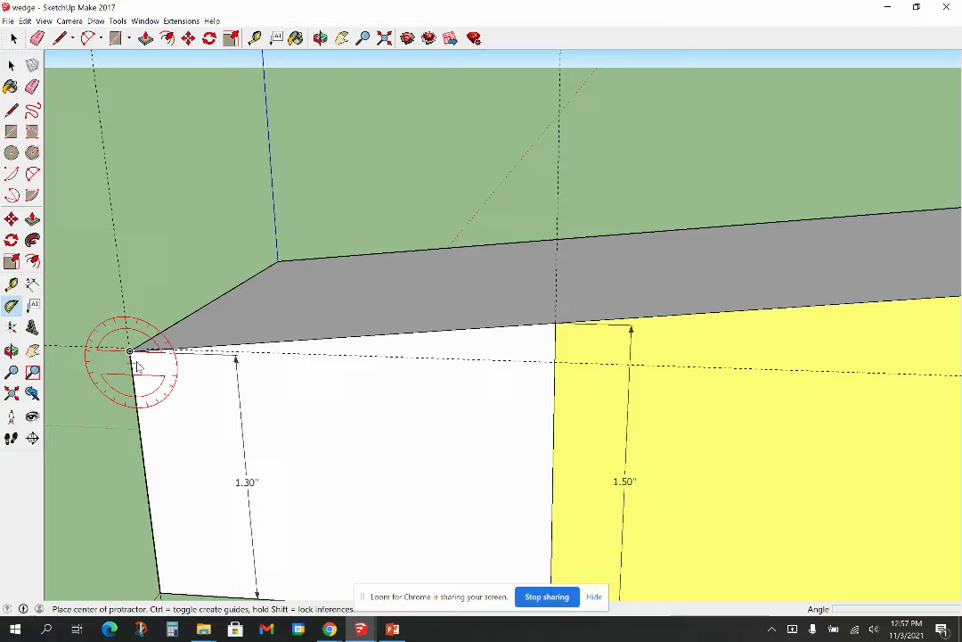
click(134, 364)
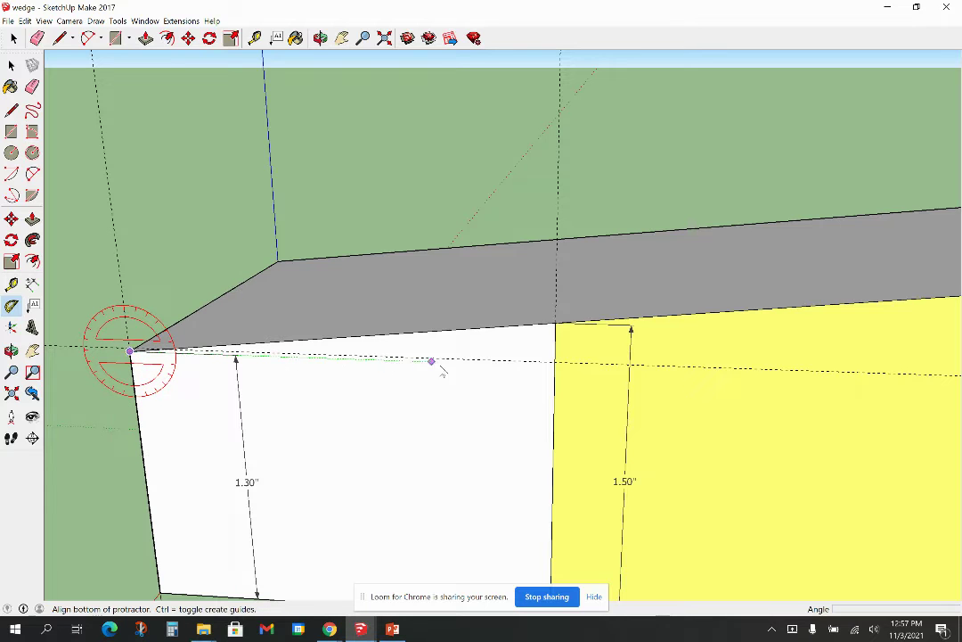
click(517, 362)
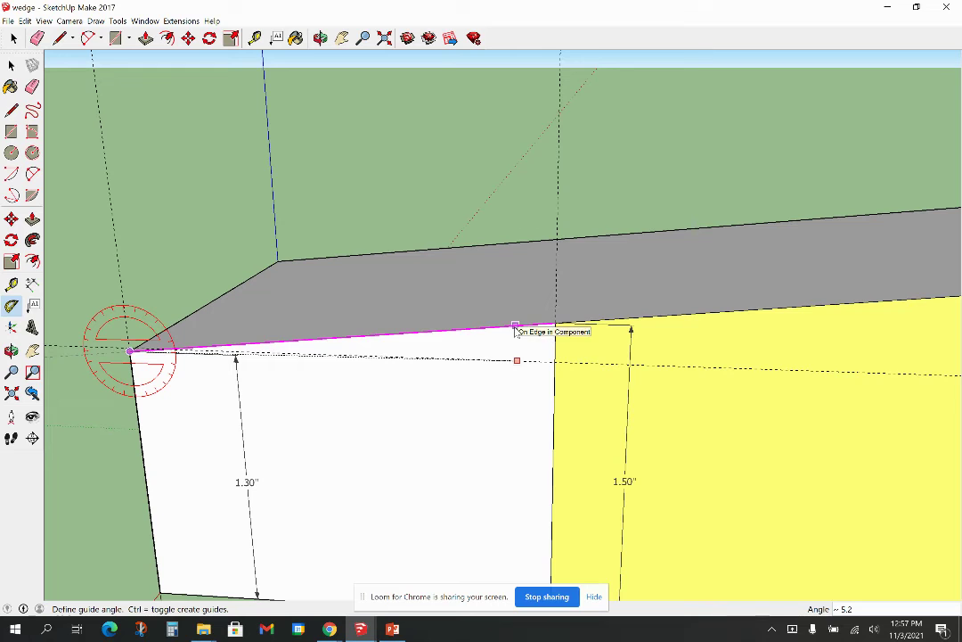
click(508, 329)
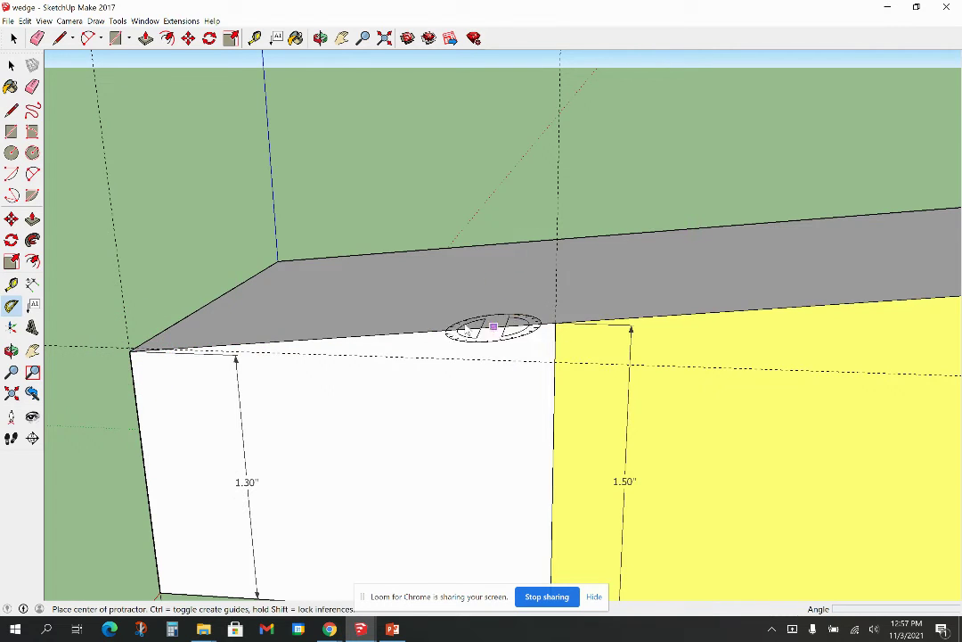
scroll(354, 333, down, 4)
scroll(299, 359, down, 5)
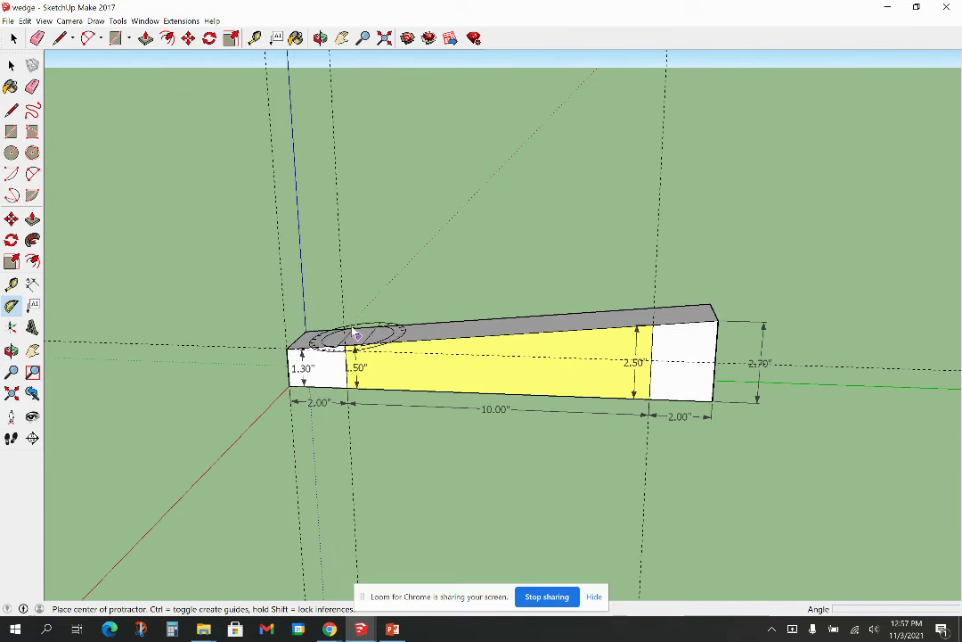
click(11, 65)
click(10, 65)
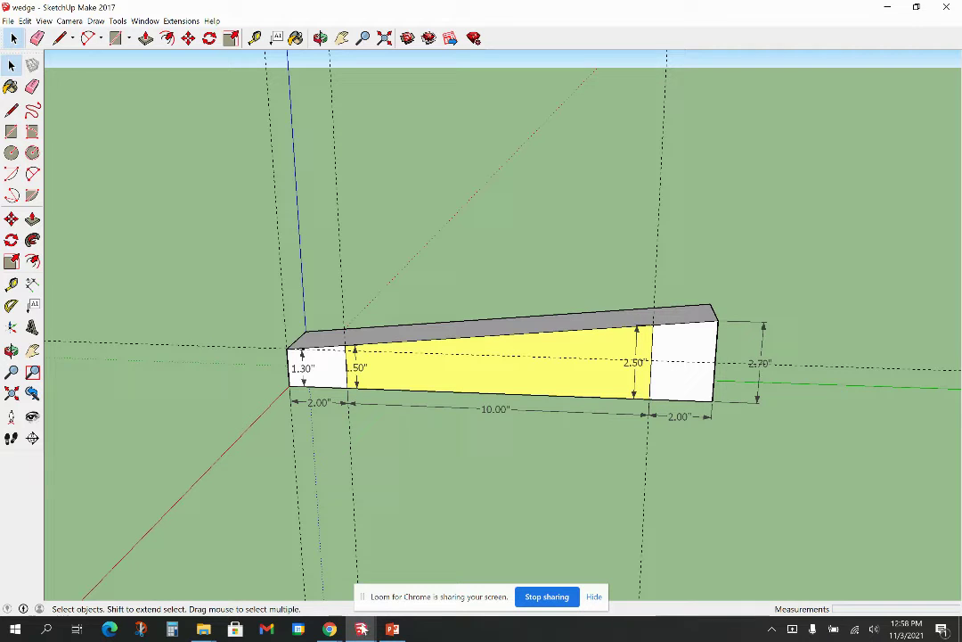
Step: In the Untitled model, draw a 2' by 14 rectangle from the origin
mouse_move(360, 629)
click(247, 581)
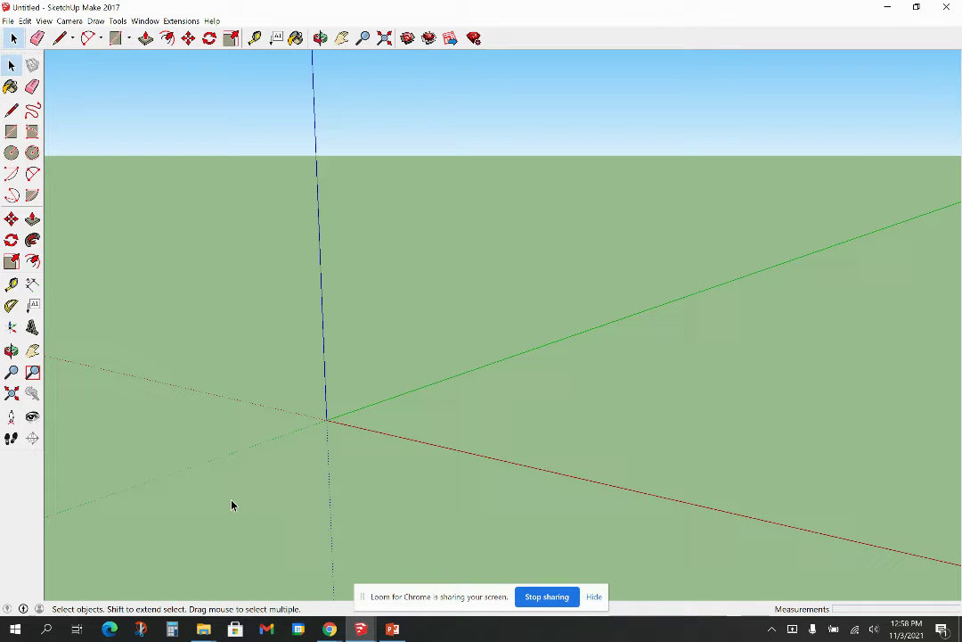
click(11, 131)
click(326, 419)
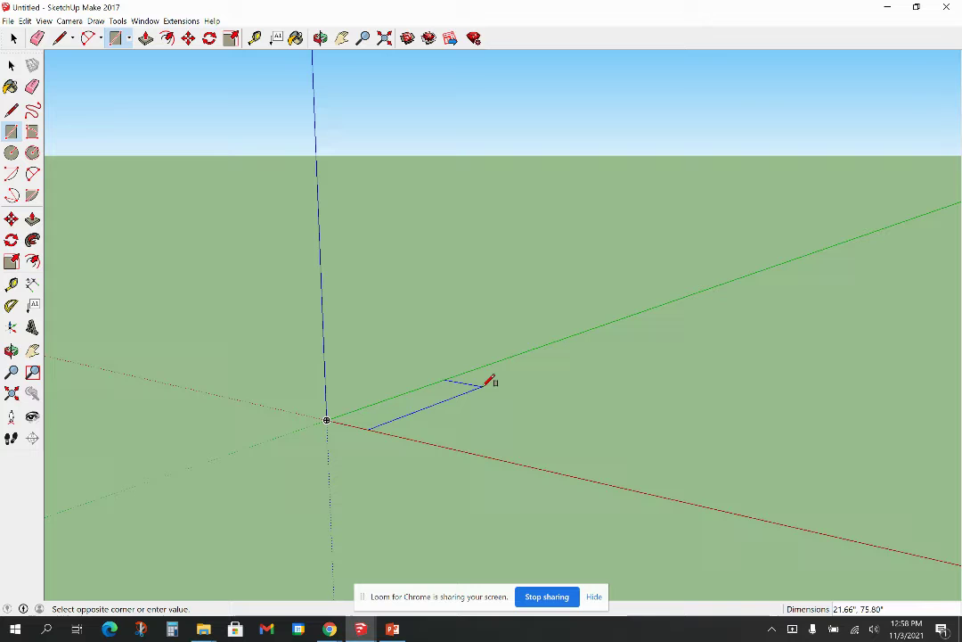
text(2',14)
key(Return)
scroll(403, 409, up, 1)
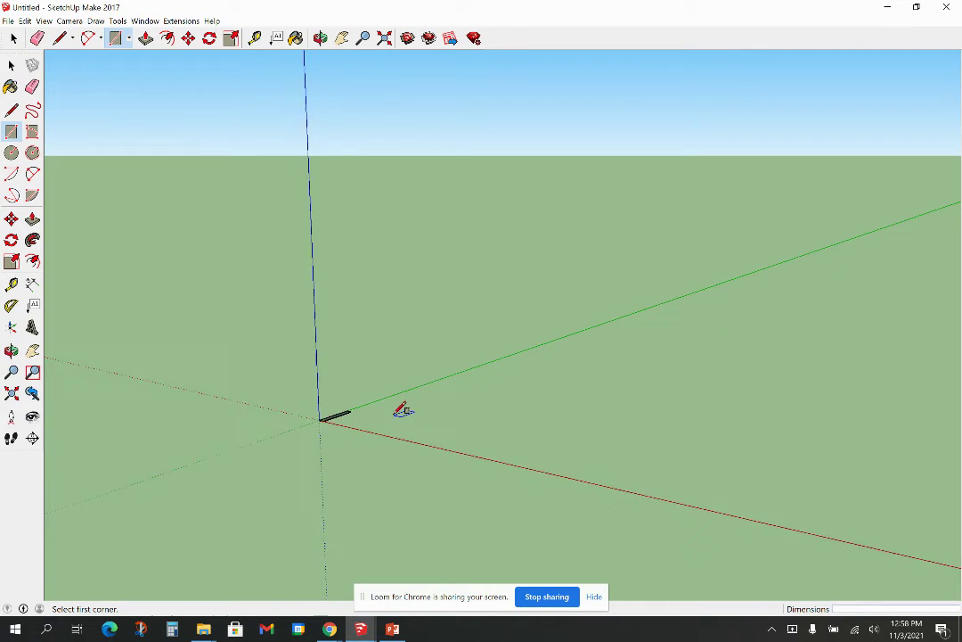
scroll(301, 393, up, 8)
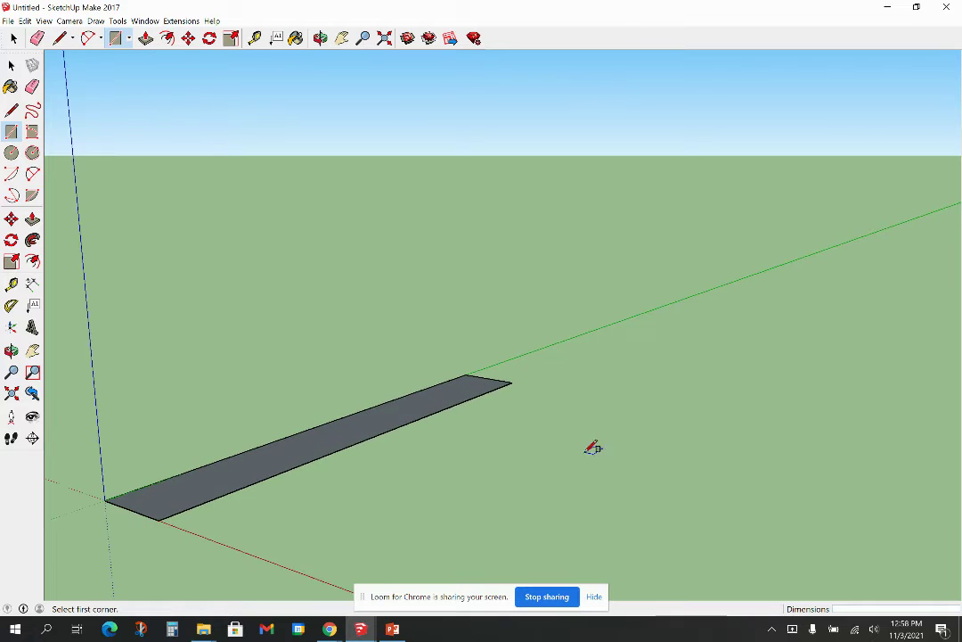
scroll(593, 447, down, 1)
Step: Push/Pull the rectangle up 1' into a box
click(32, 218)
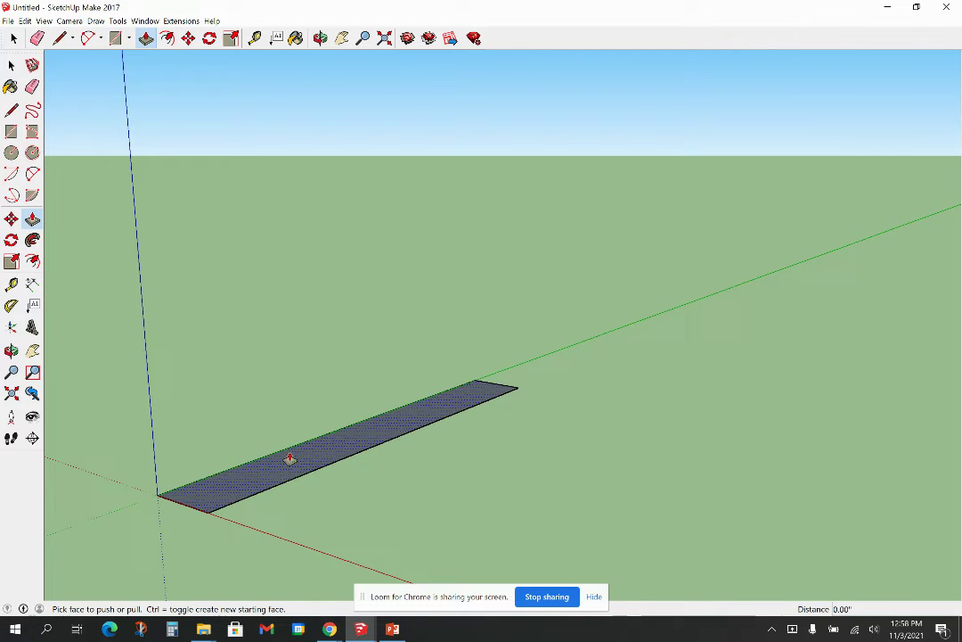
click(290, 458)
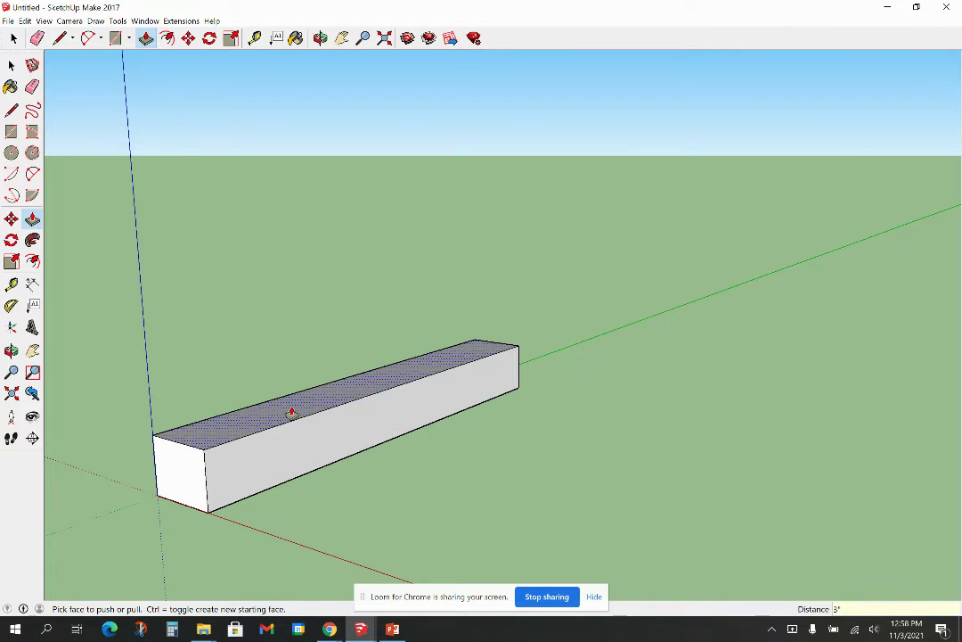
text(1')
key(Return)
key(space)
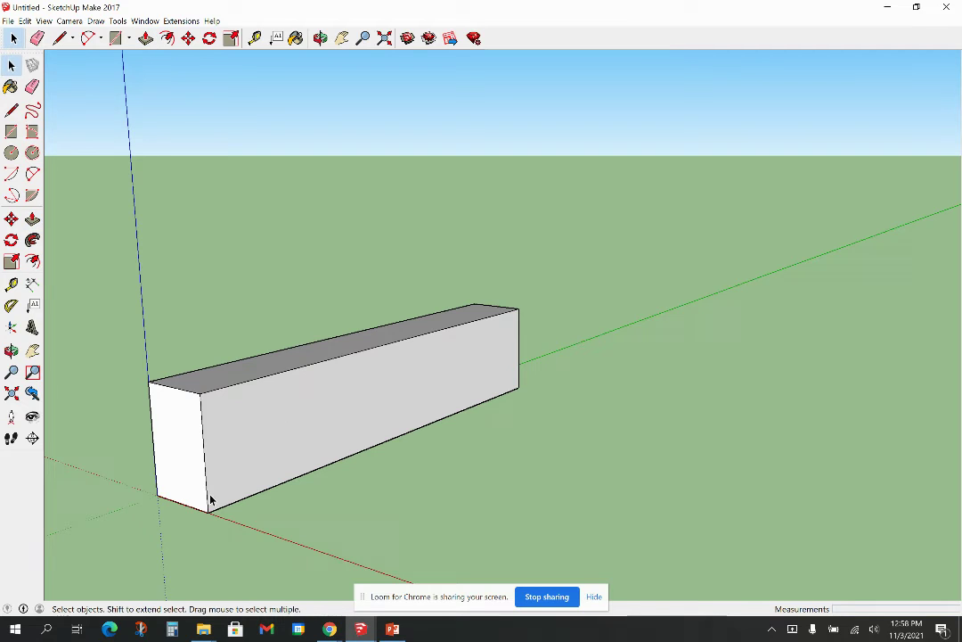
Step: Make the whole box a component named wedge
click(233, 455)
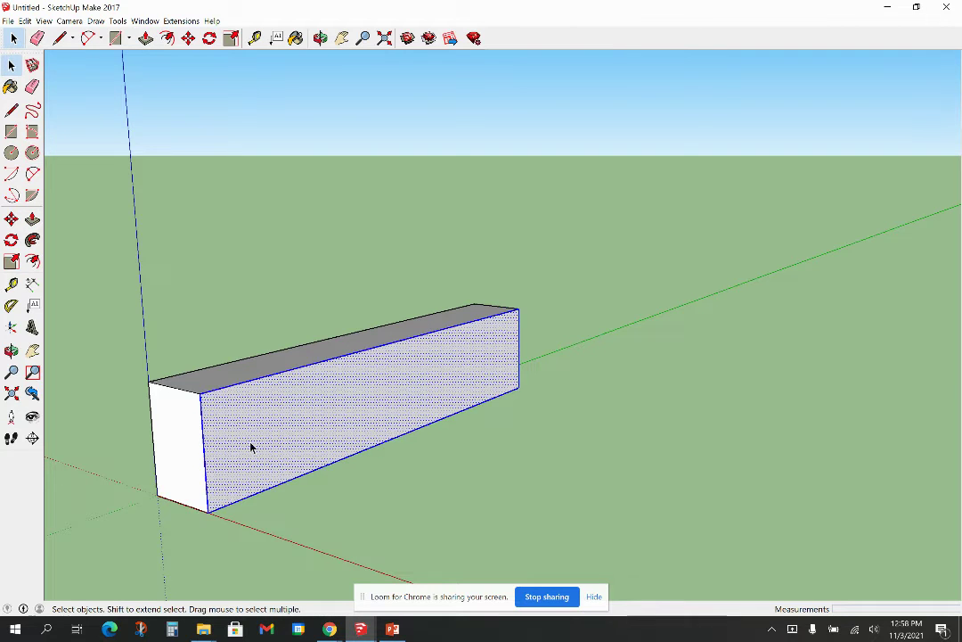
click(340, 227)
triple_click(267, 419)
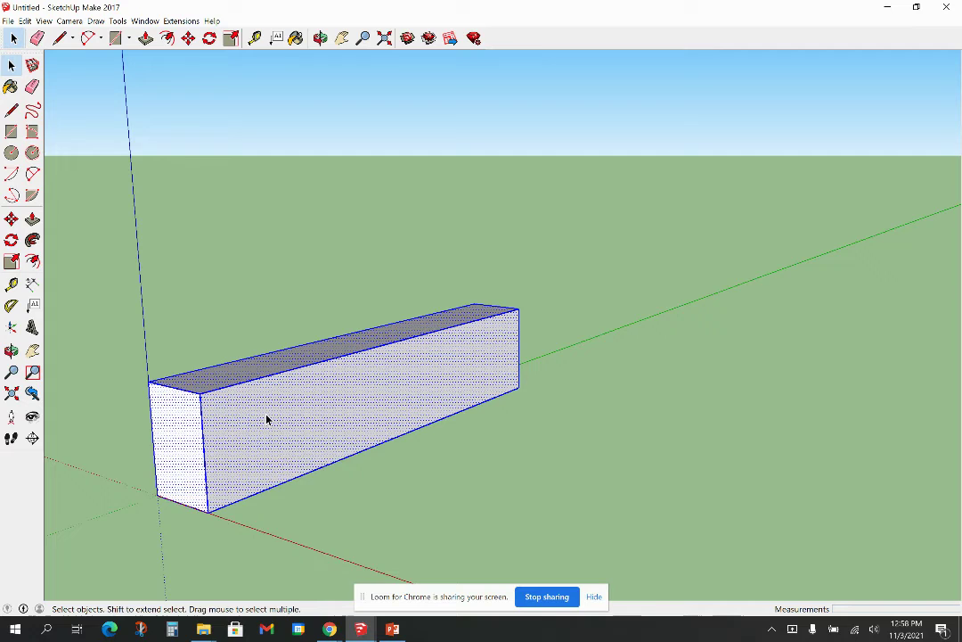
right_click(270, 416)
click(313, 497)
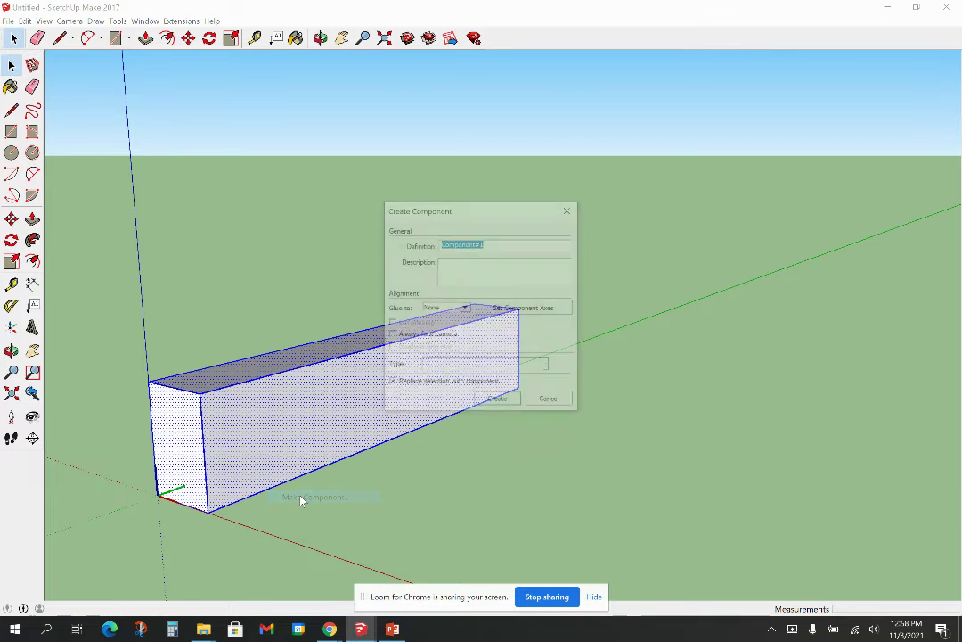
text(wedge2)
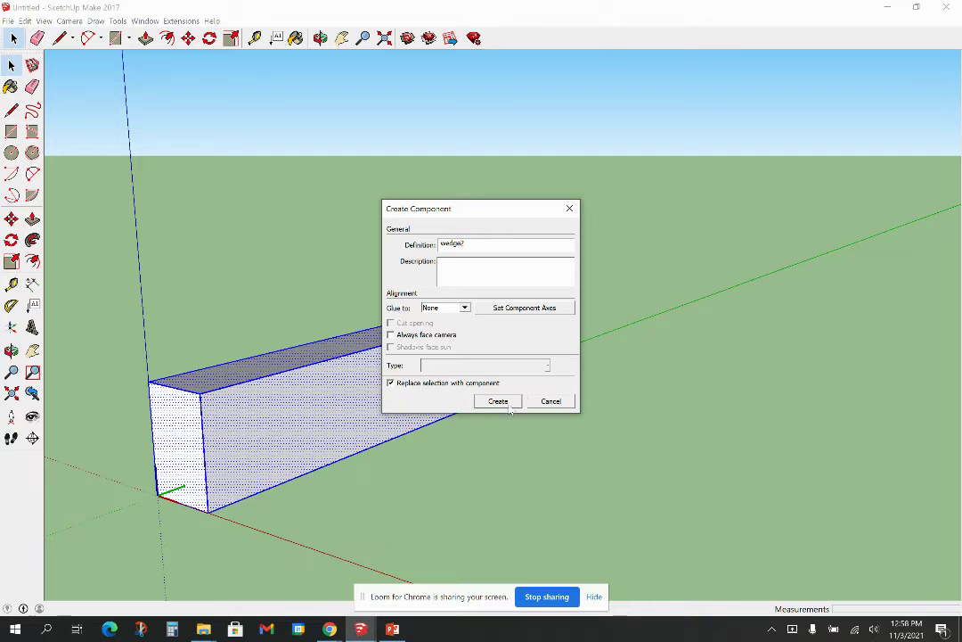
click(499, 401)
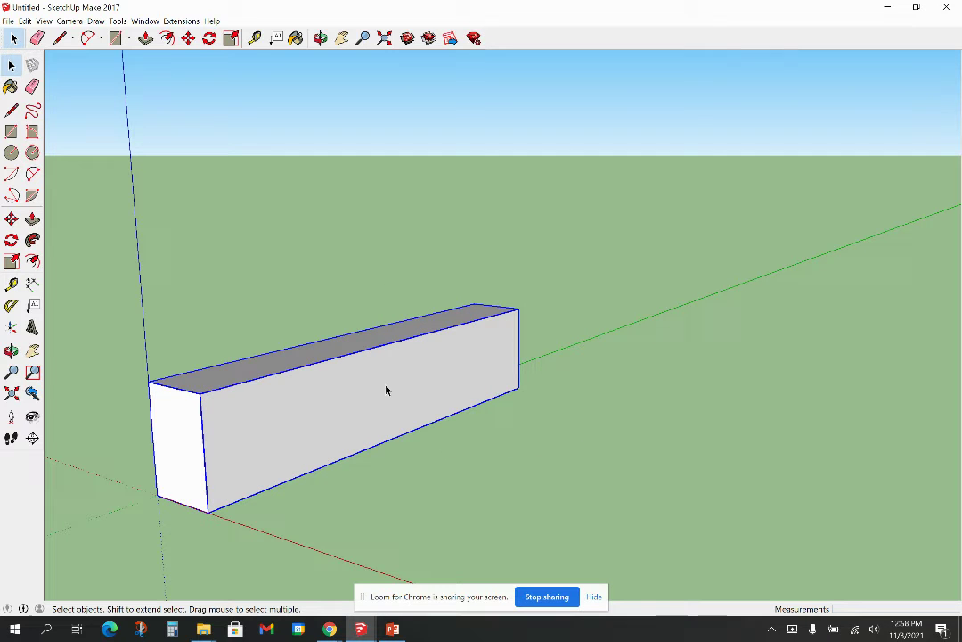
middle_drag(432, 403, 257, 403)
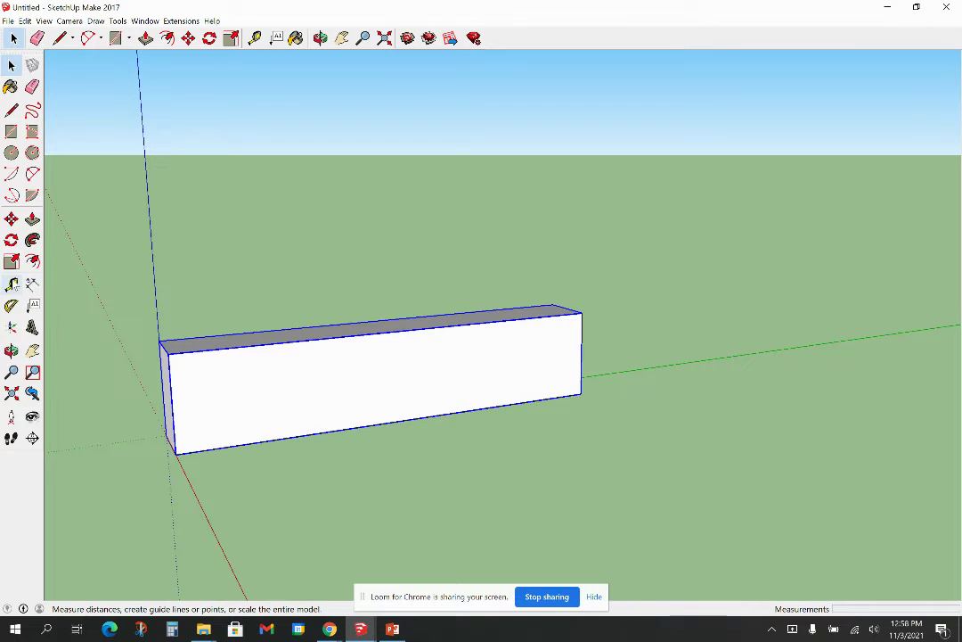
Step: Place vertical guides 2" in from the box's left and right ends
click(11, 283)
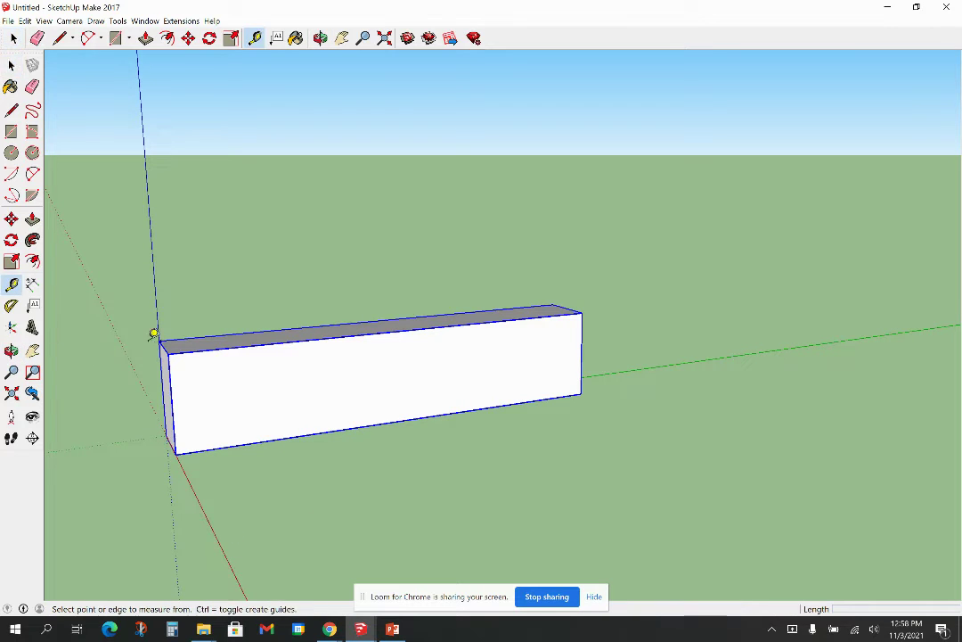
click(171, 404)
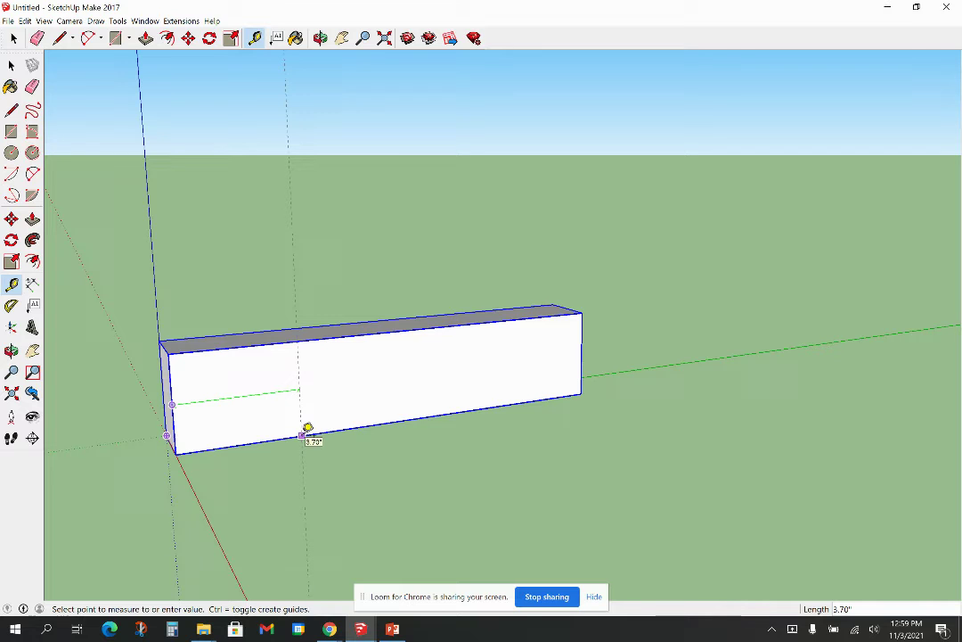
key(Return)
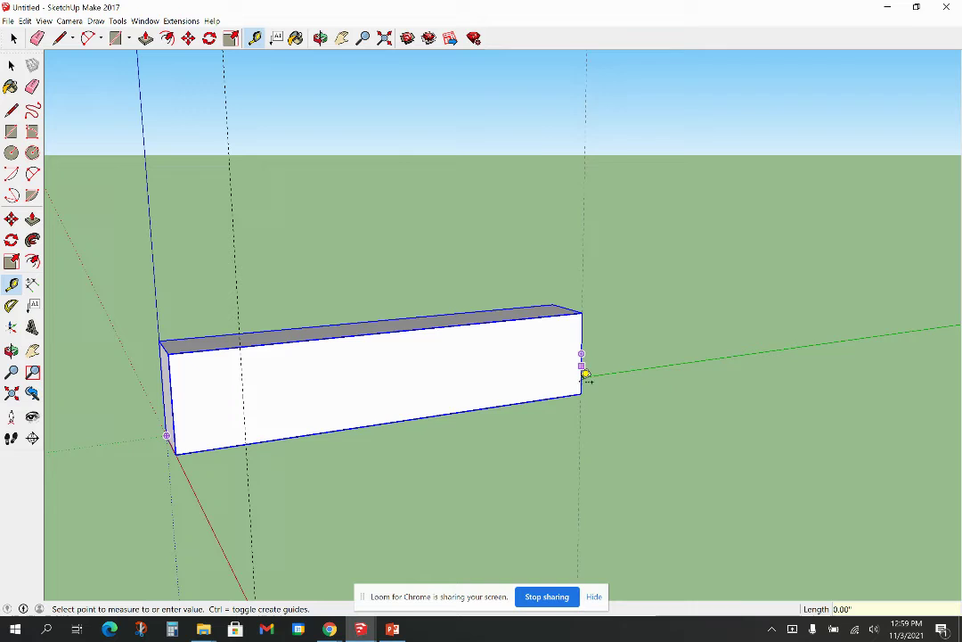
click(581, 354)
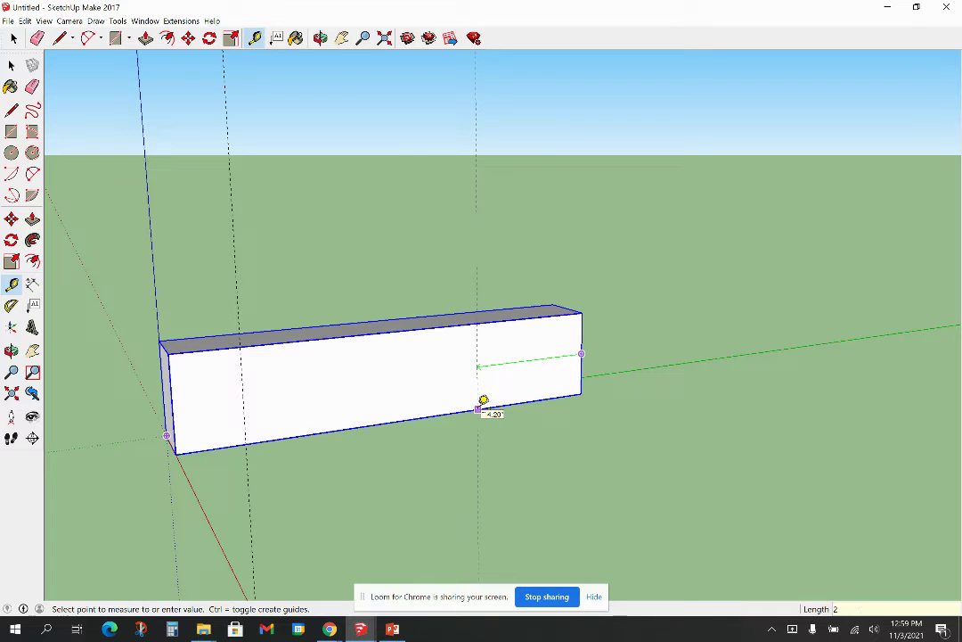
key(Return)
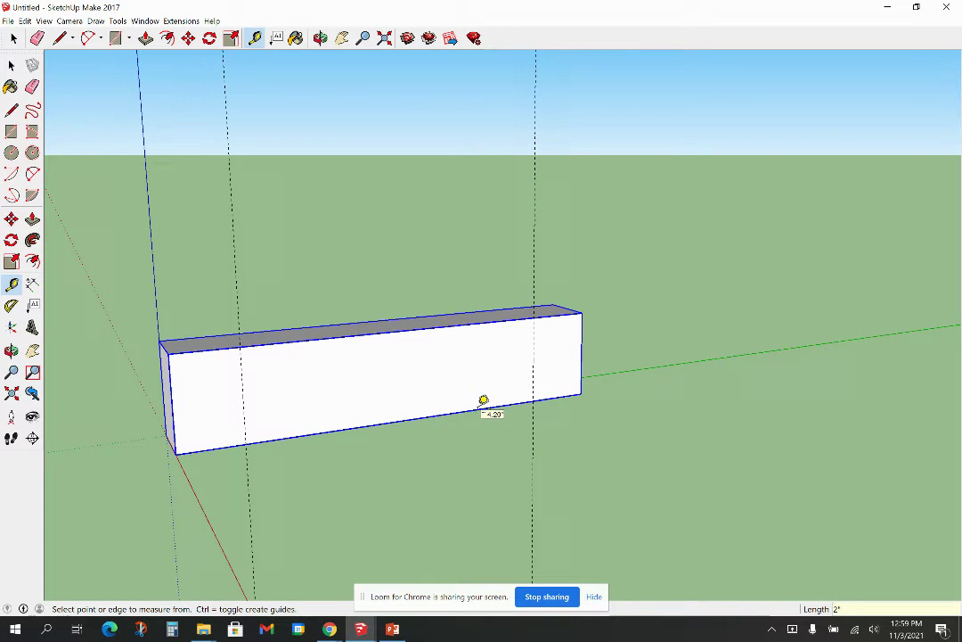
Step: Place horizontal guides 1.5" and 2.5" above the front face's bottom edge
middle_drag(481, 402, 350, 394)
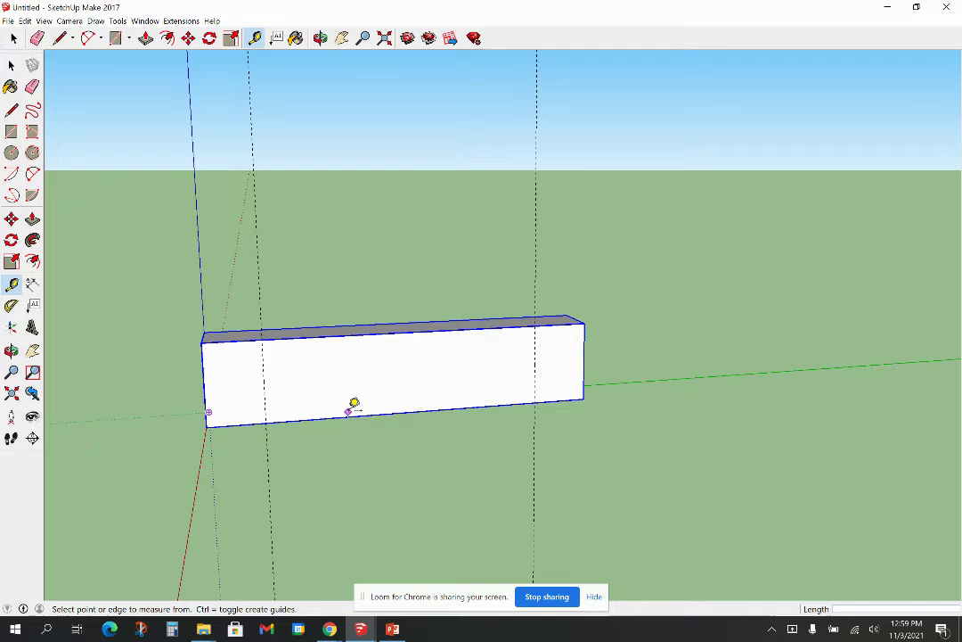
click(373, 412)
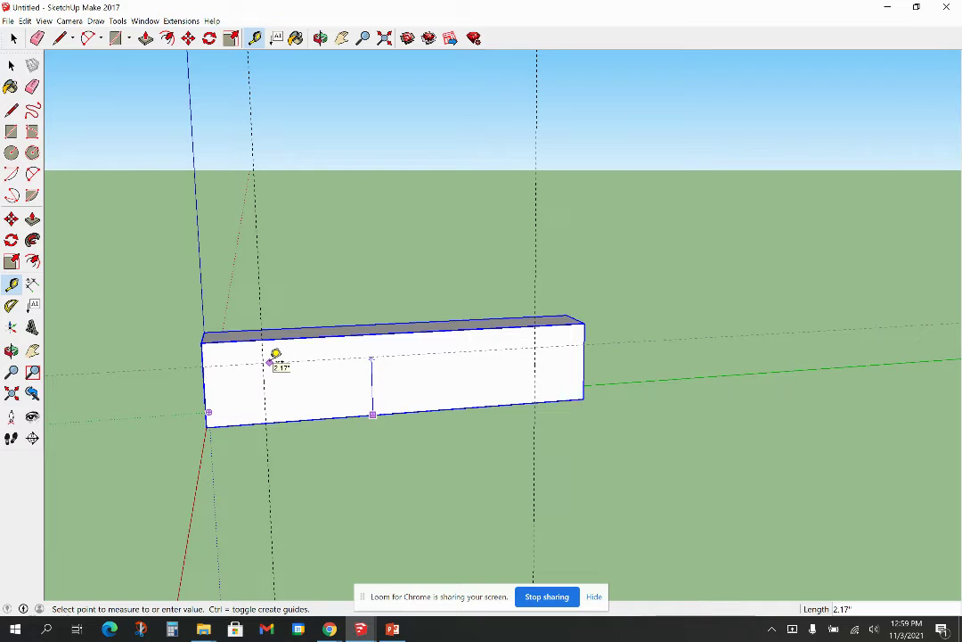
scroll(276, 354, up, 4)
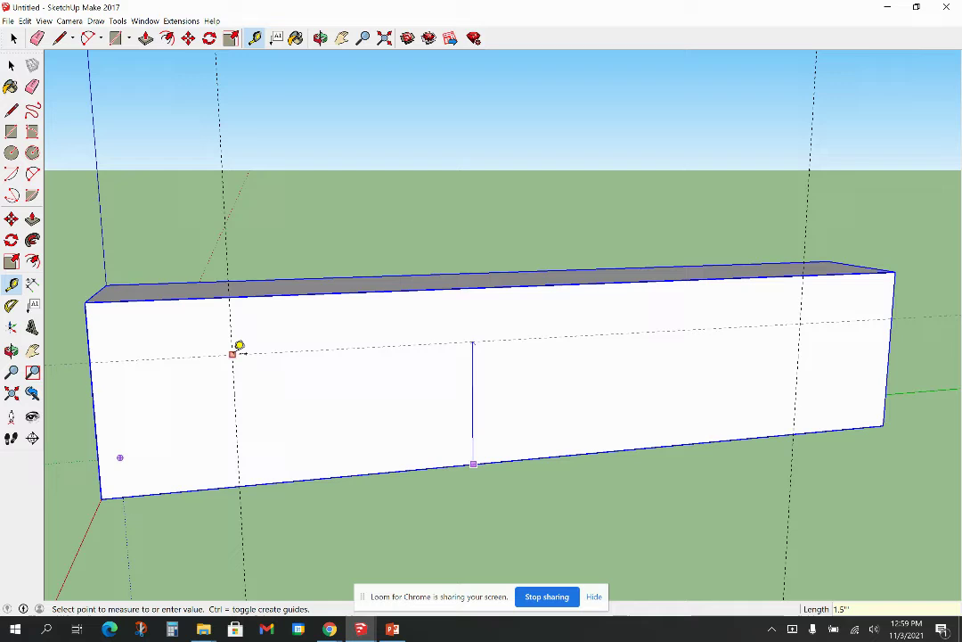
key(Escape)
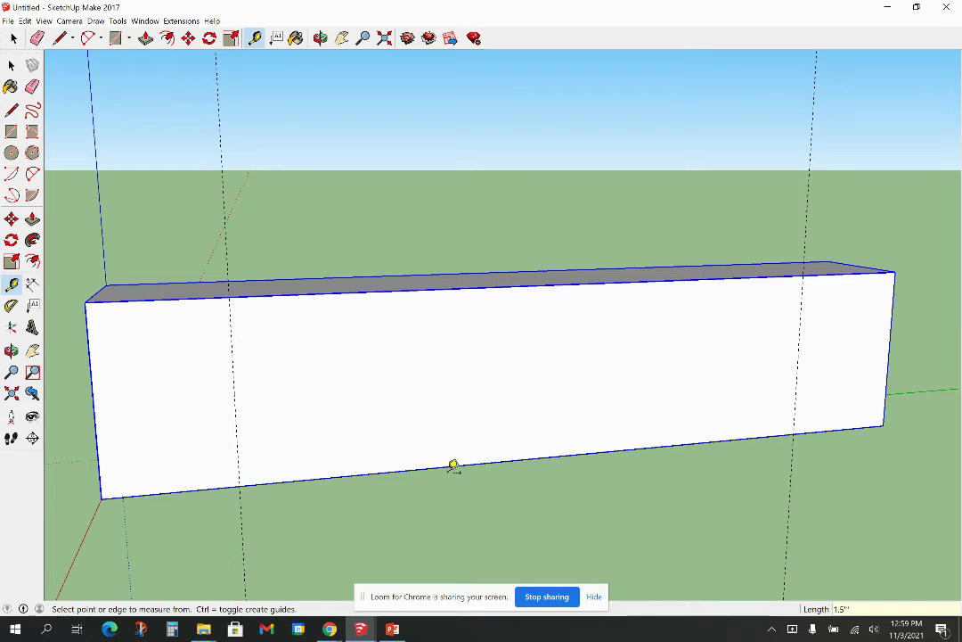
click(442, 465)
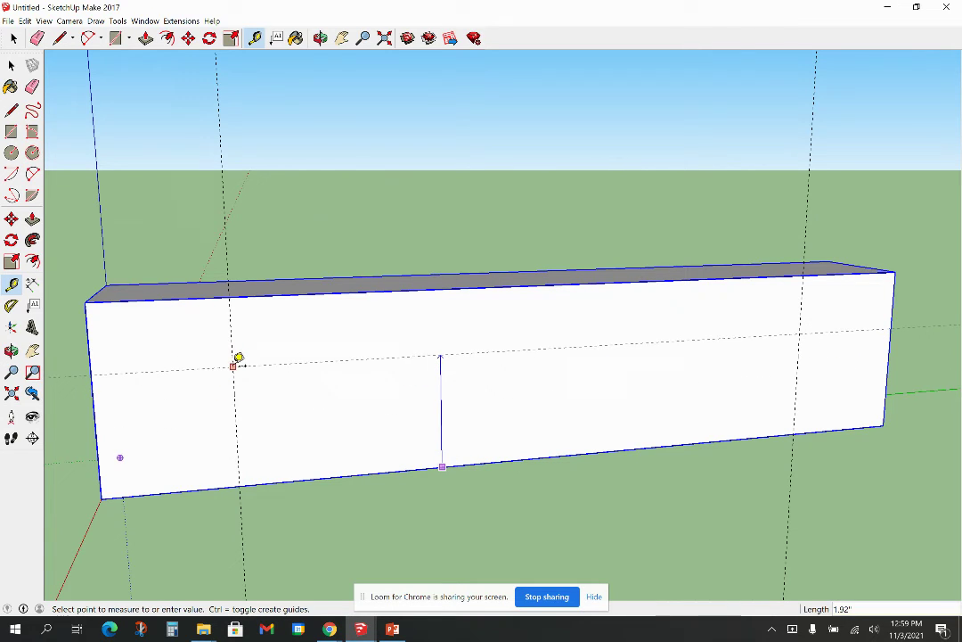
text(1.5)
key(Return)
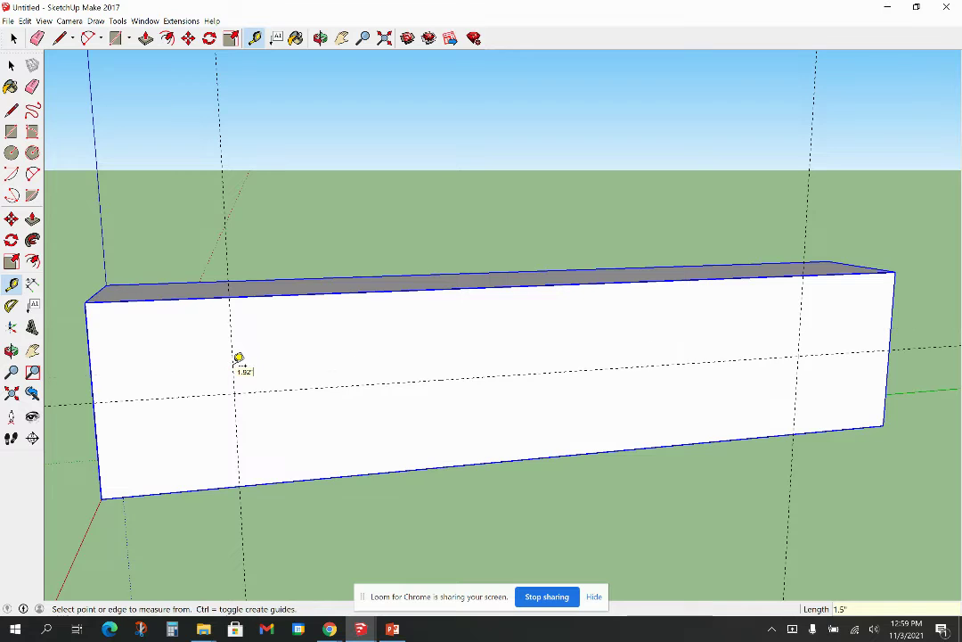
click(598, 451)
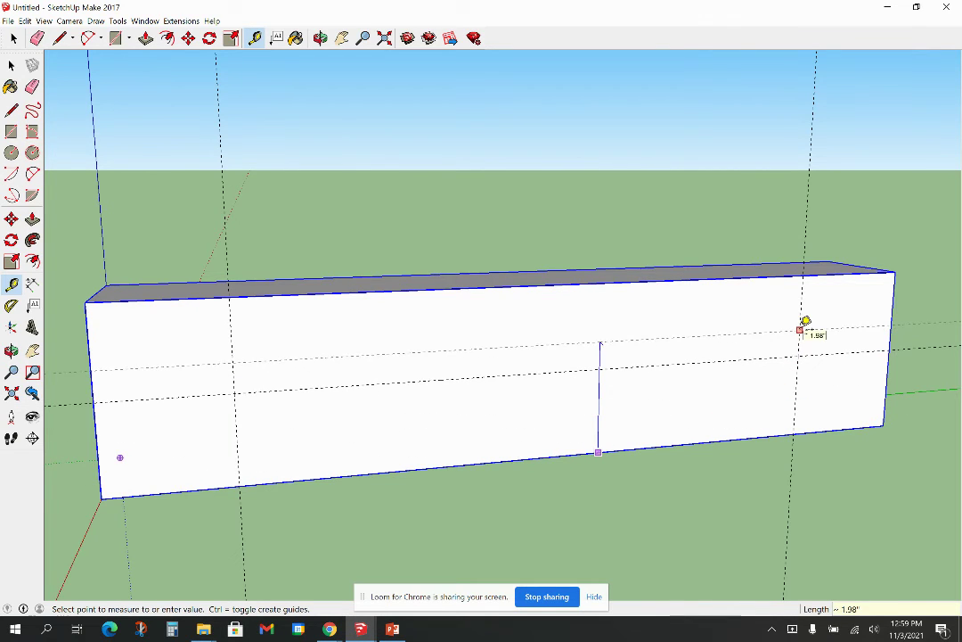
key(Return)
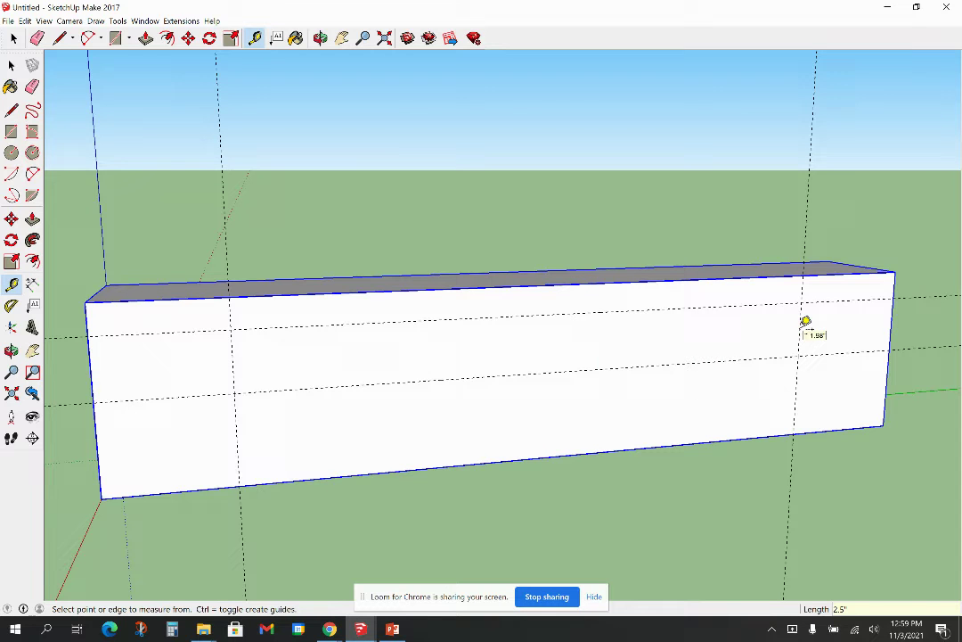
middle_drag(721, 386, 640, 332)
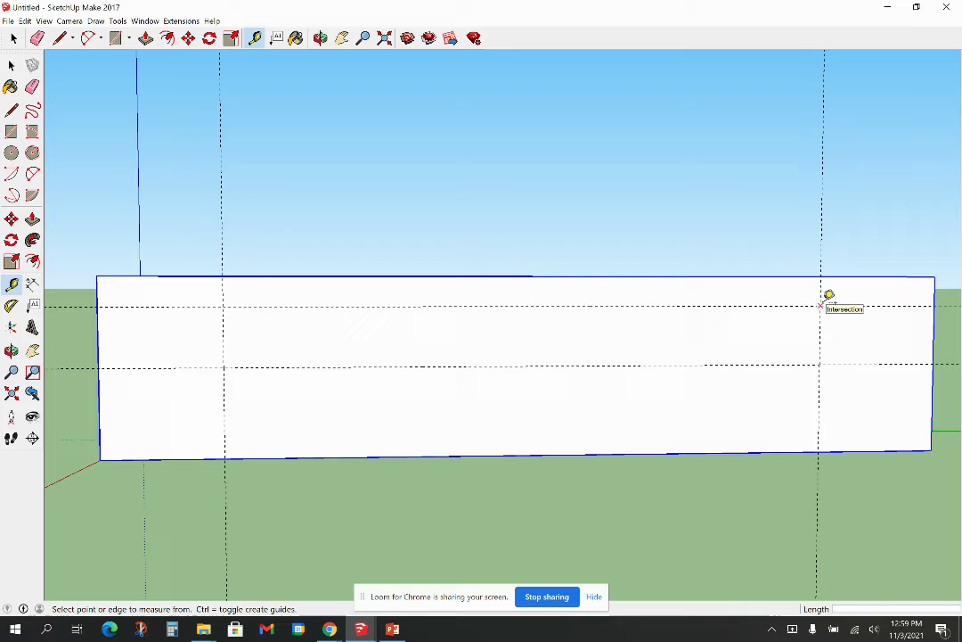
Step: Add a sloped guide running through the lower-left and upper-right guide intersections
click(225, 362)
click(143, 438)
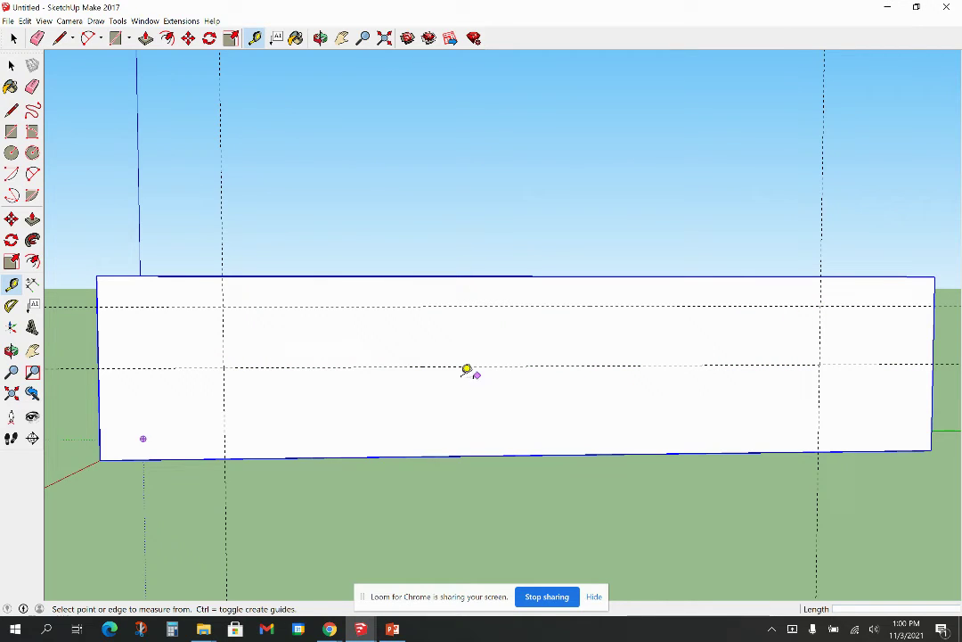
key(ctrl+z)
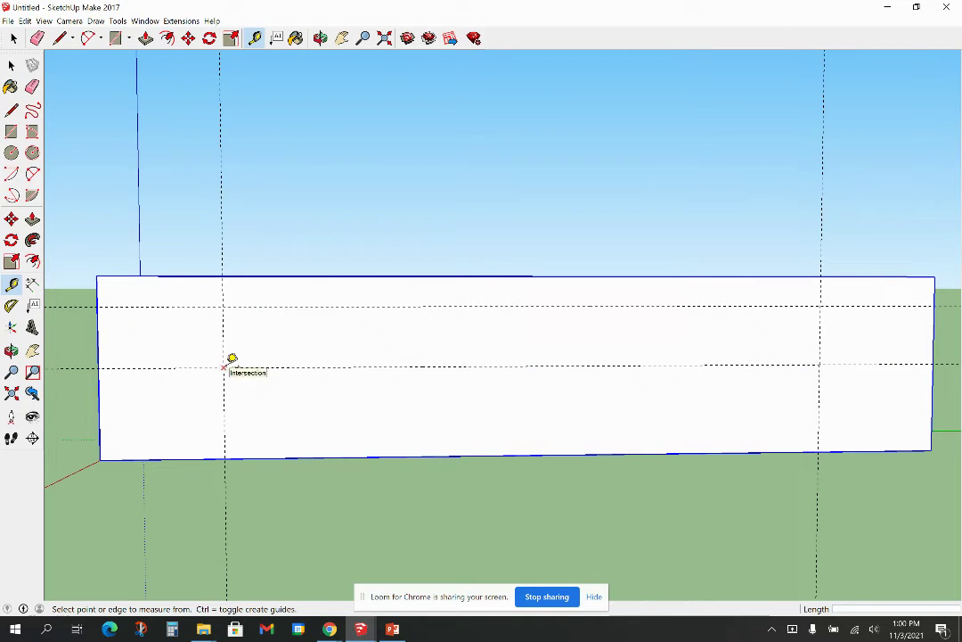
click(223, 366)
click(820, 305)
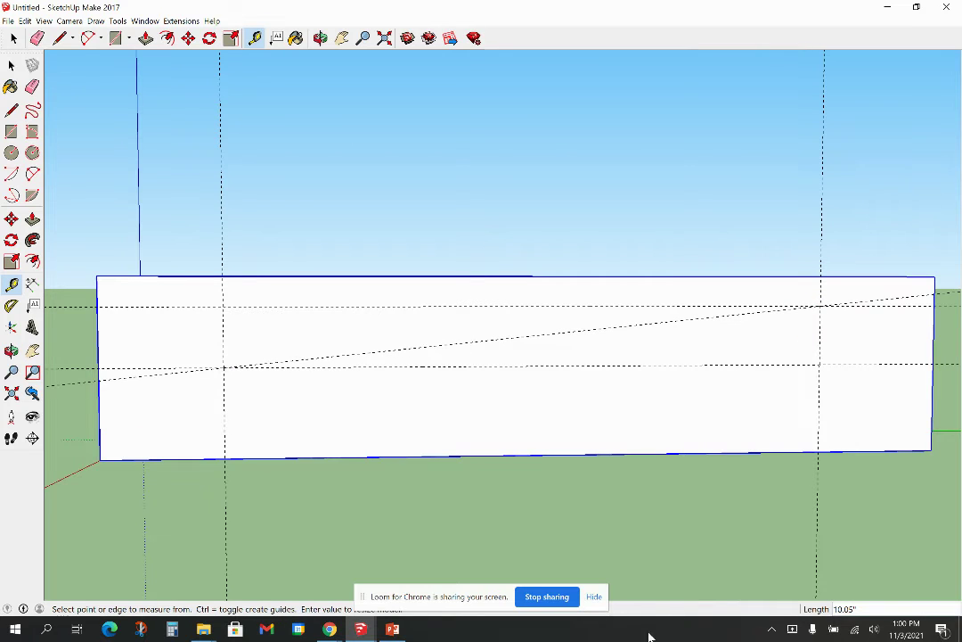
Step: Draw a sloped line across the front face from its left edge to its right edge
click(11, 109)
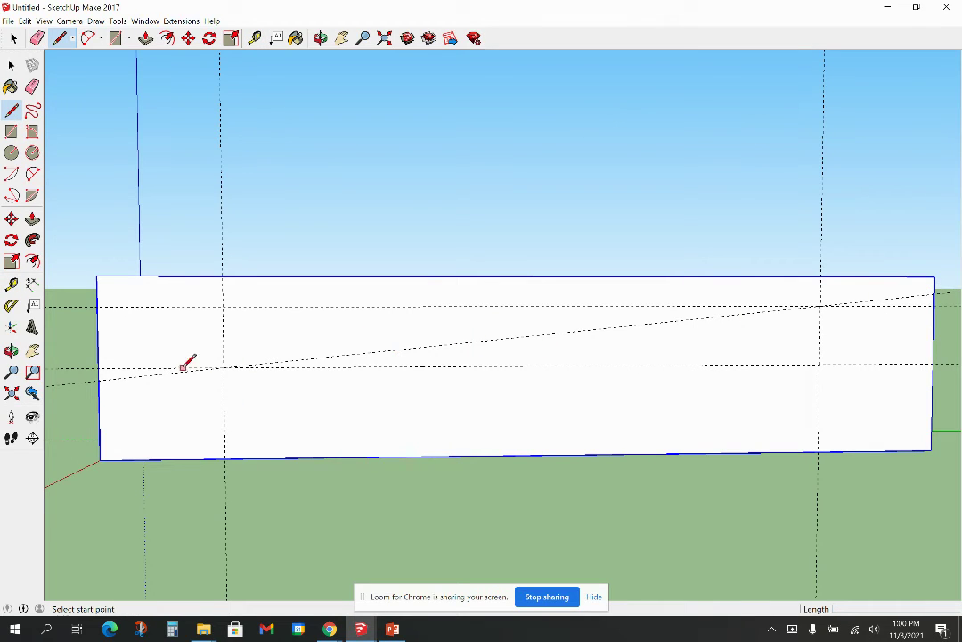
click(99, 379)
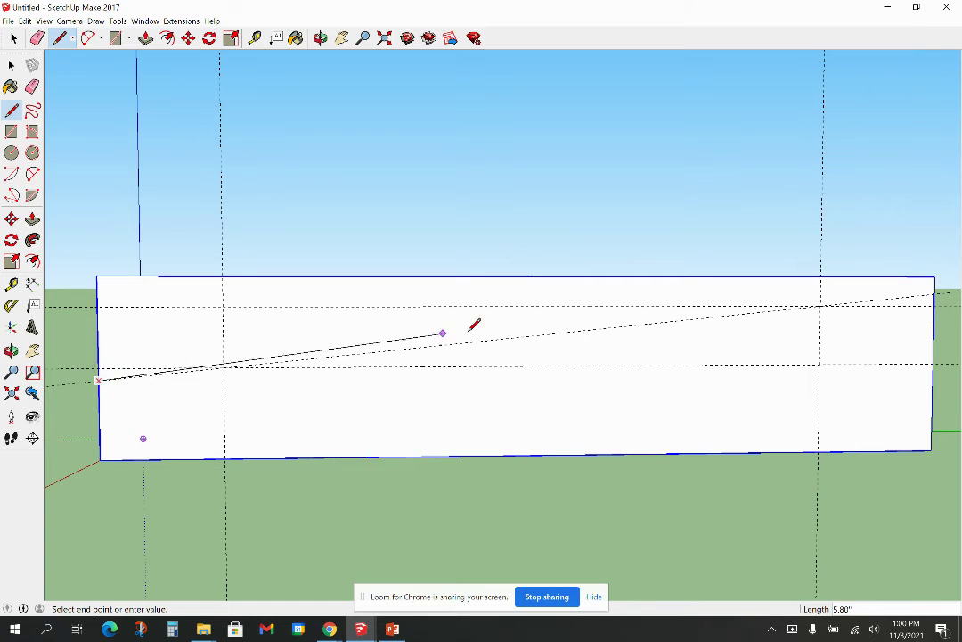
click(935, 293)
middle_drag(192, 245, 450, 281)
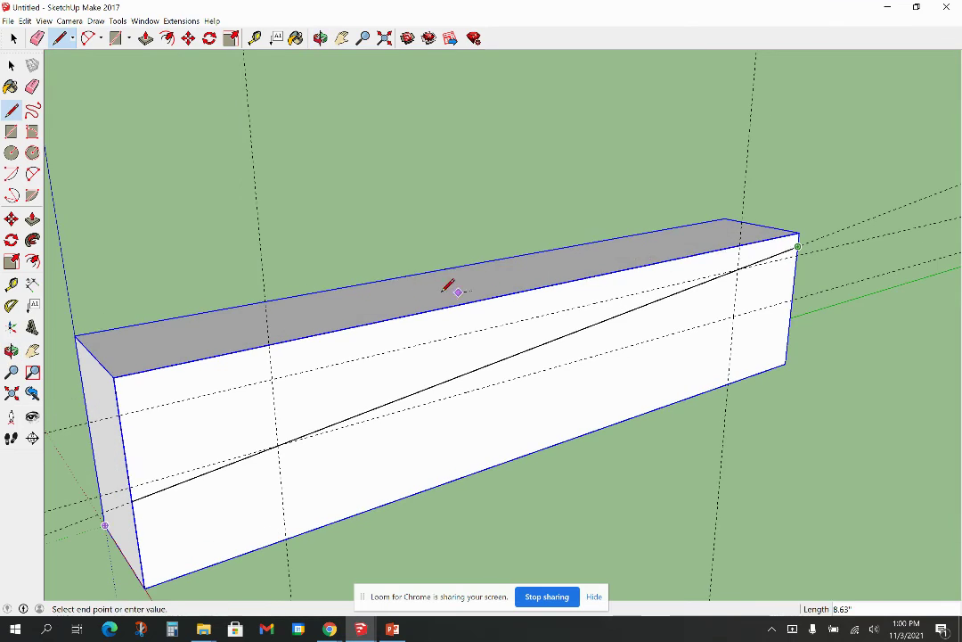
Step: Undo the diagonal line across the front face and select the whole box
click(32, 218)
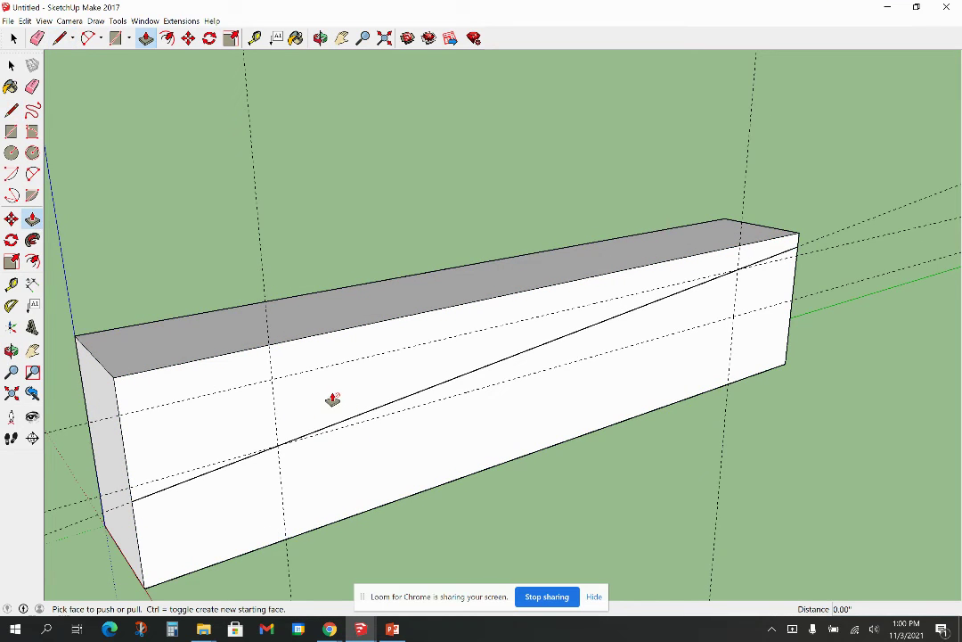
click(10, 65)
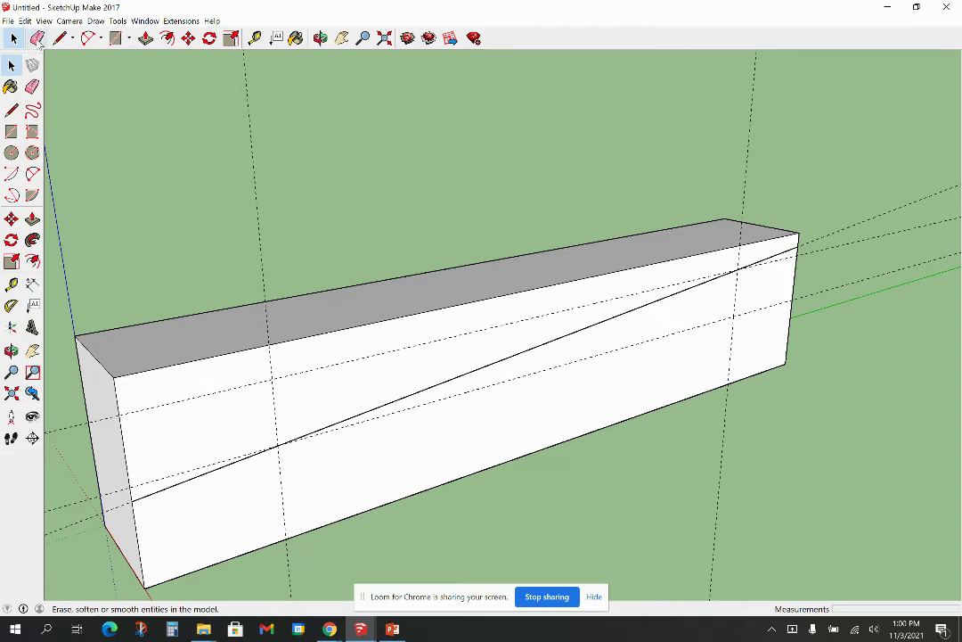
click(25, 20)
click(53, 34)
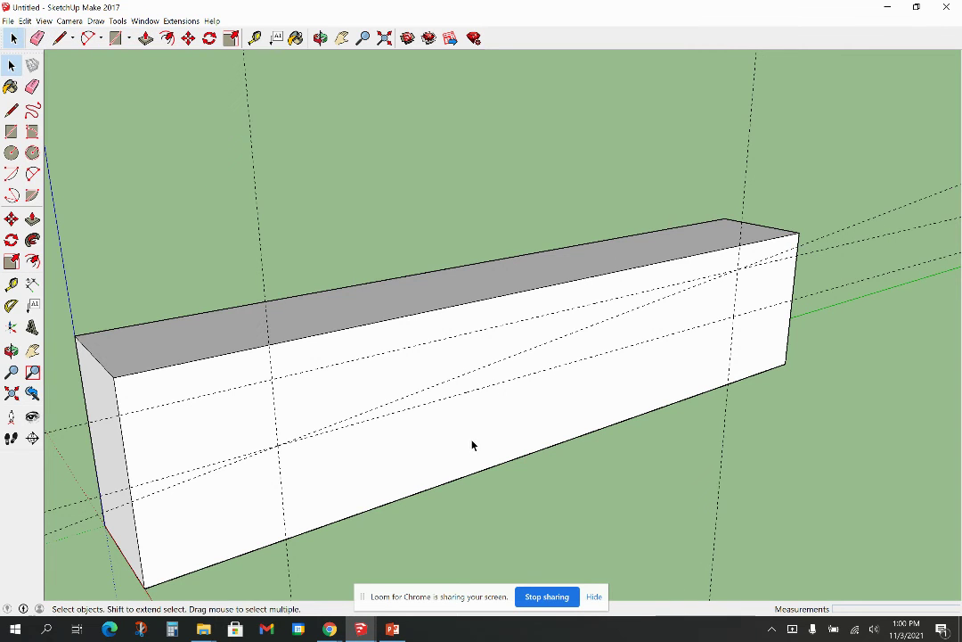
middle_drag(473, 446, 424, 393)
triple_click(400, 364)
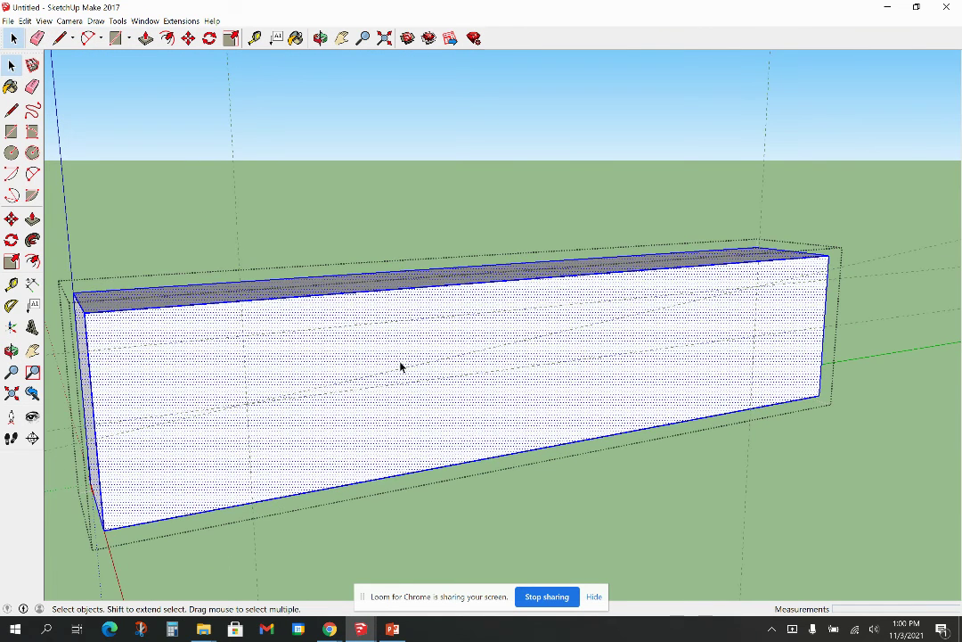
Step: Draw a line from the left edge to the top-right corner and push the upper triangle away
click(12, 109)
click(97, 437)
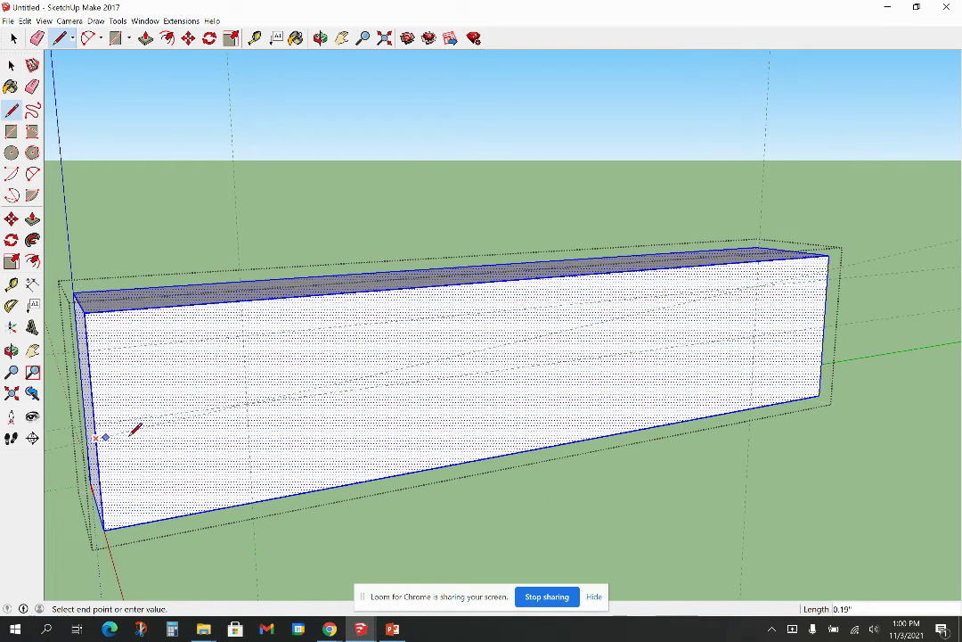
click(829, 261)
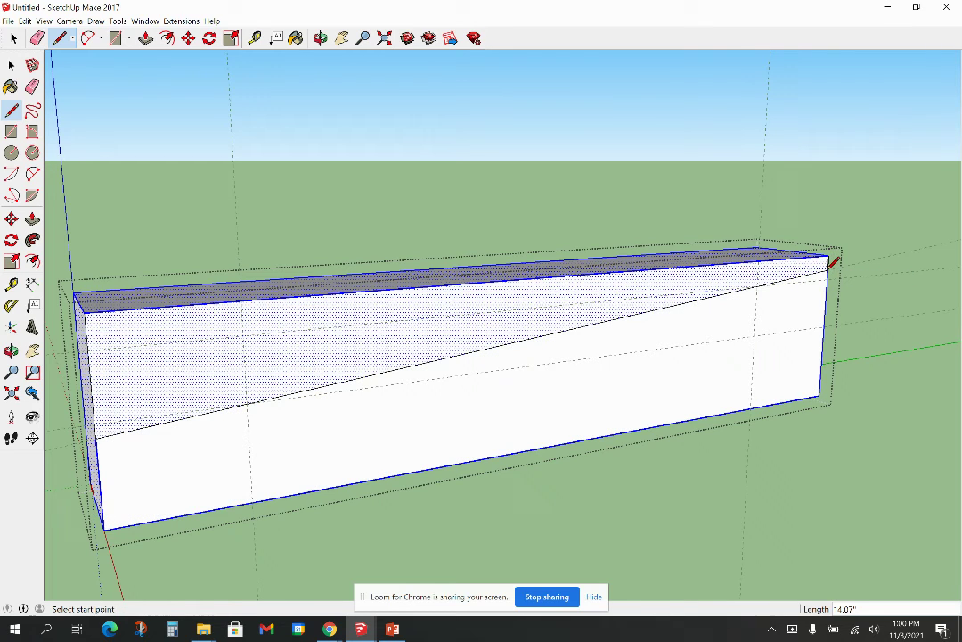
click(33, 218)
click(314, 350)
click(259, 310)
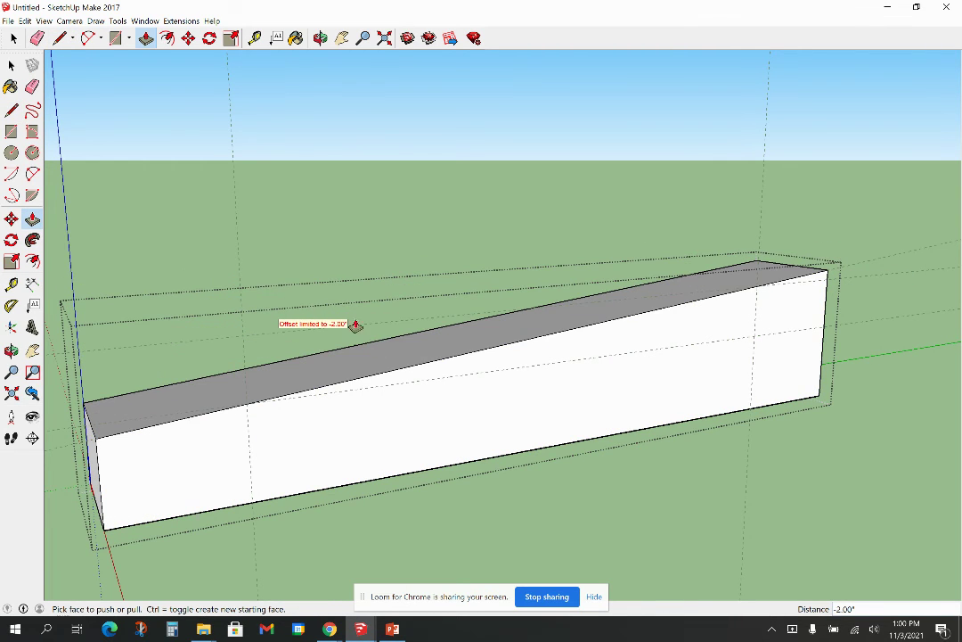
key(space)
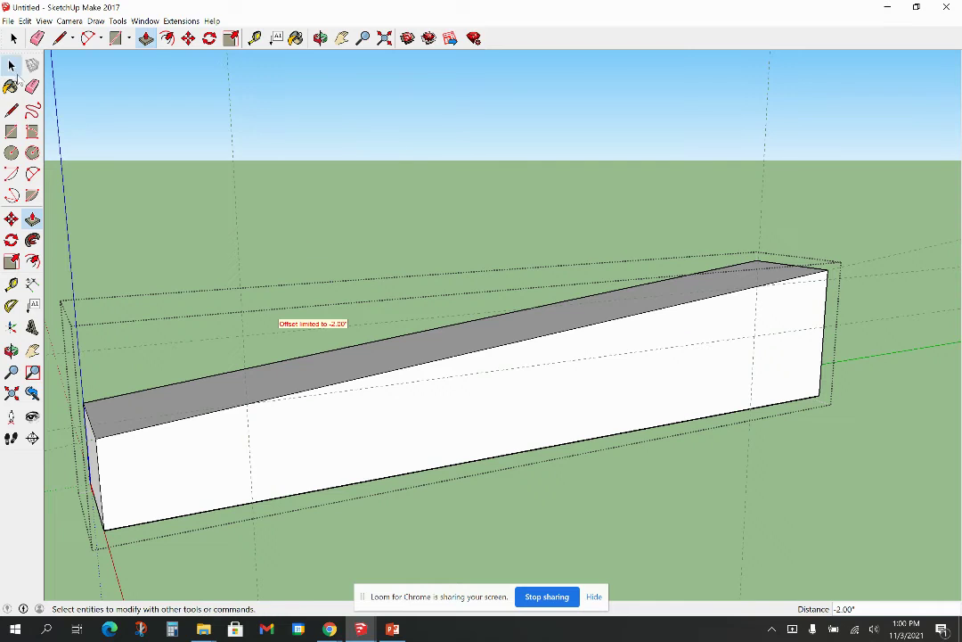
Step: Switch to the side view and dimension the 1.50" left height and 2.00" left distance
key(o)
key(F3)
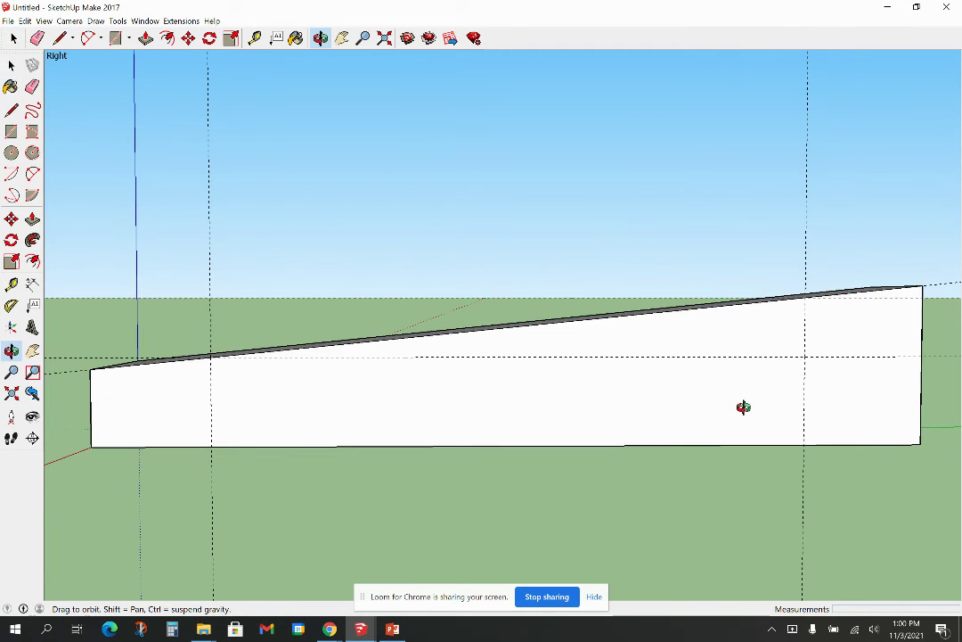
key(space)
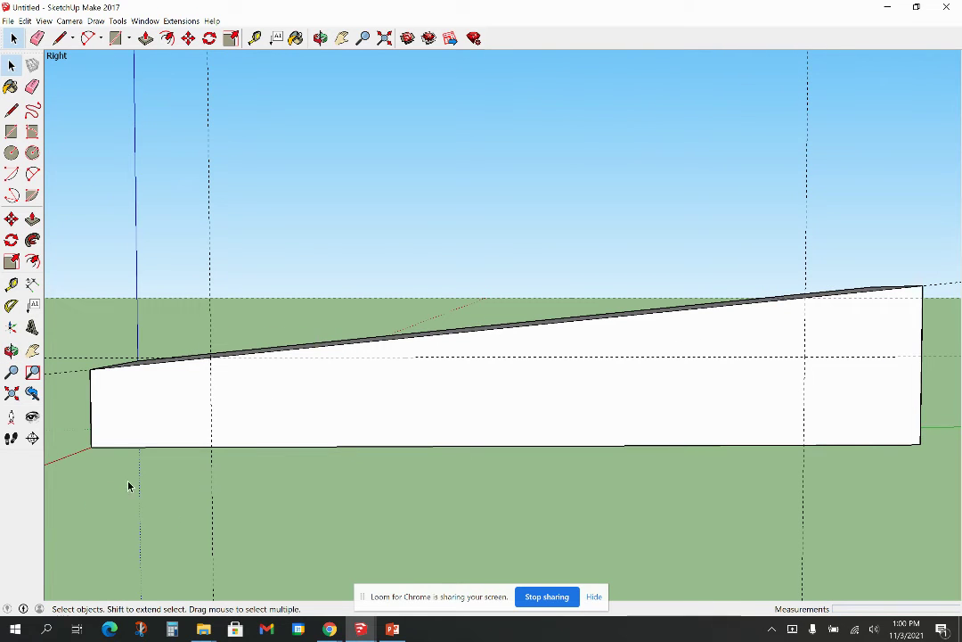
click(32, 283)
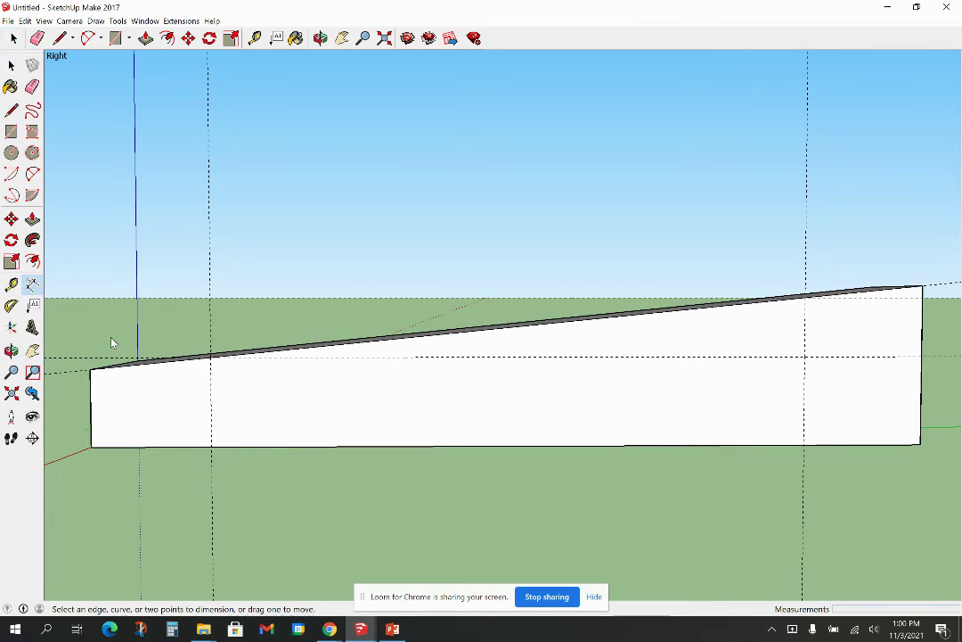
click(211, 356)
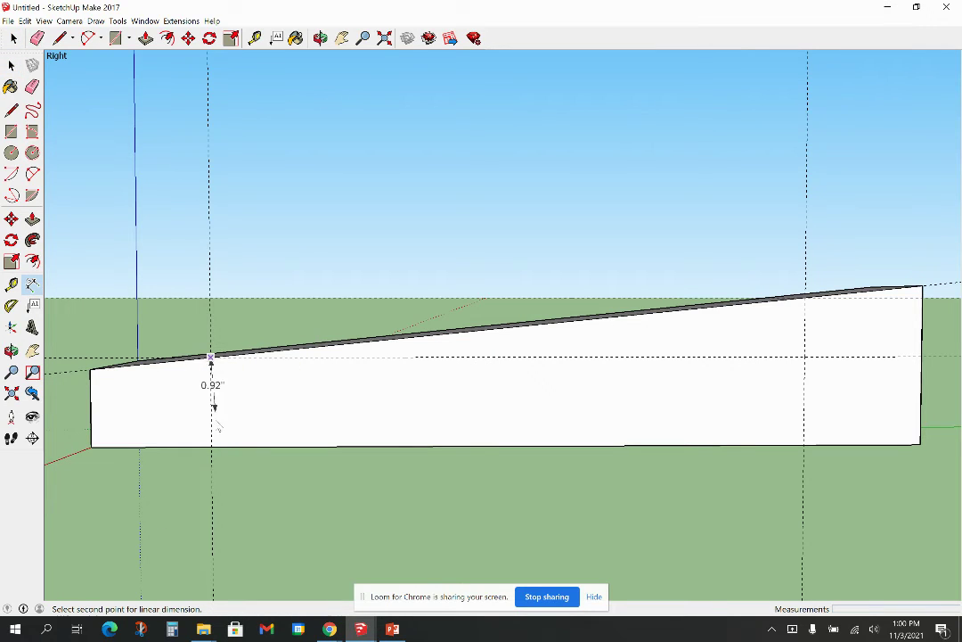
click(211, 445)
click(233, 448)
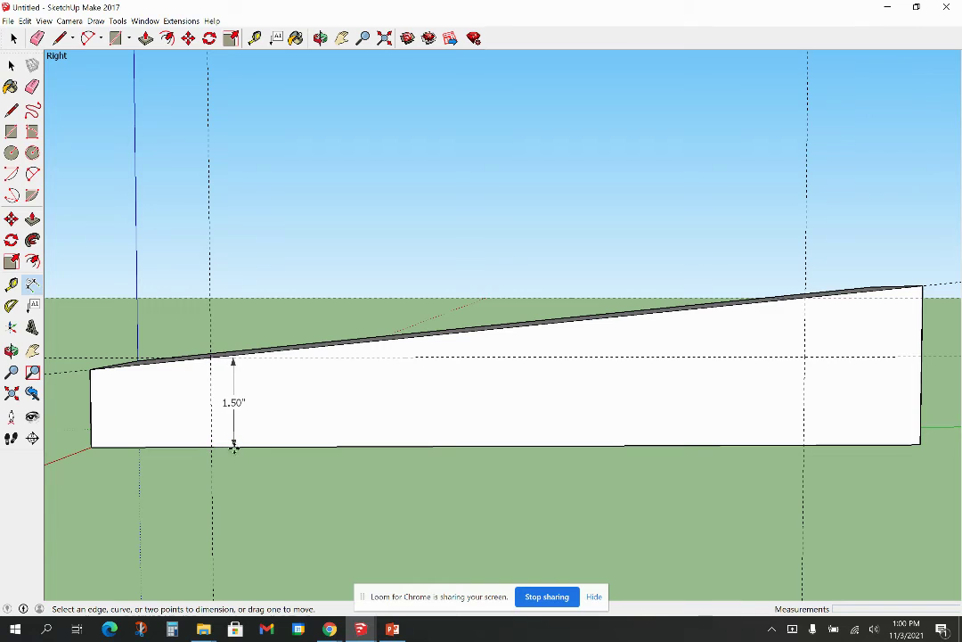
click(211, 446)
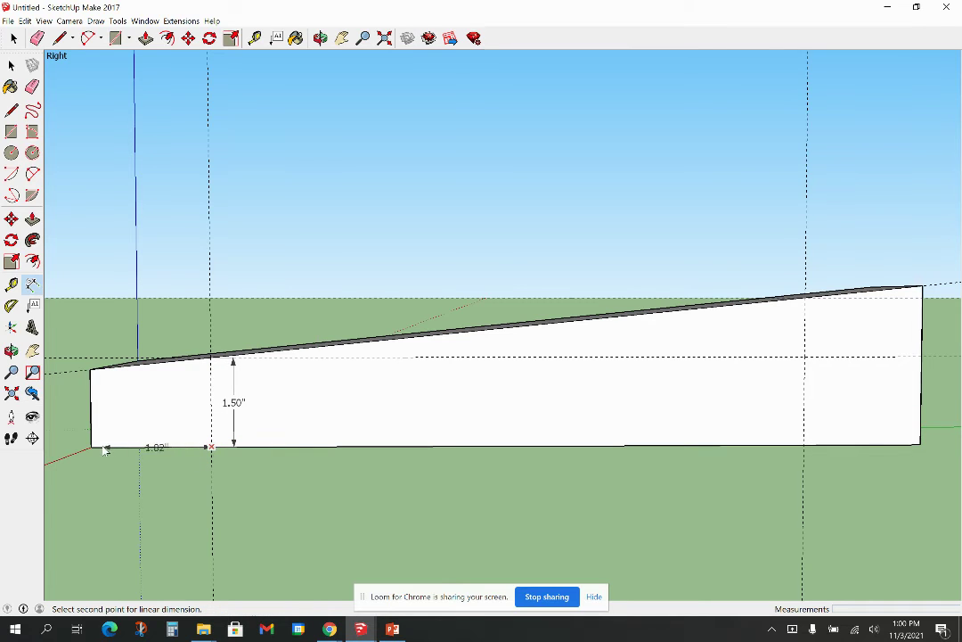
click(93, 446)
click(100, 428)
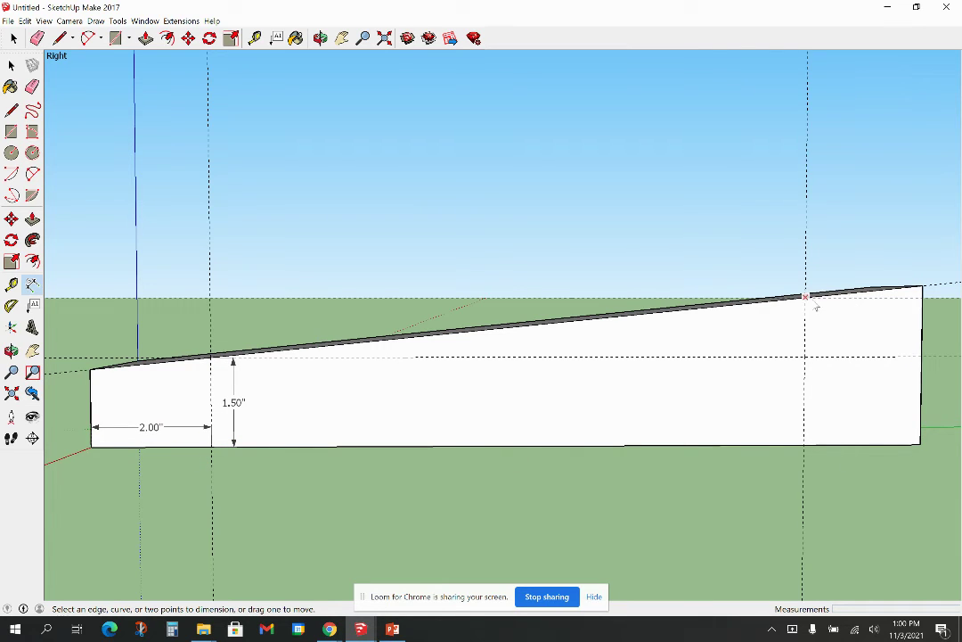
Step: Dimension the 2.50" right height and the 2.00" distance to the bottom-right corner
click(806, 296)
click(805, 445)
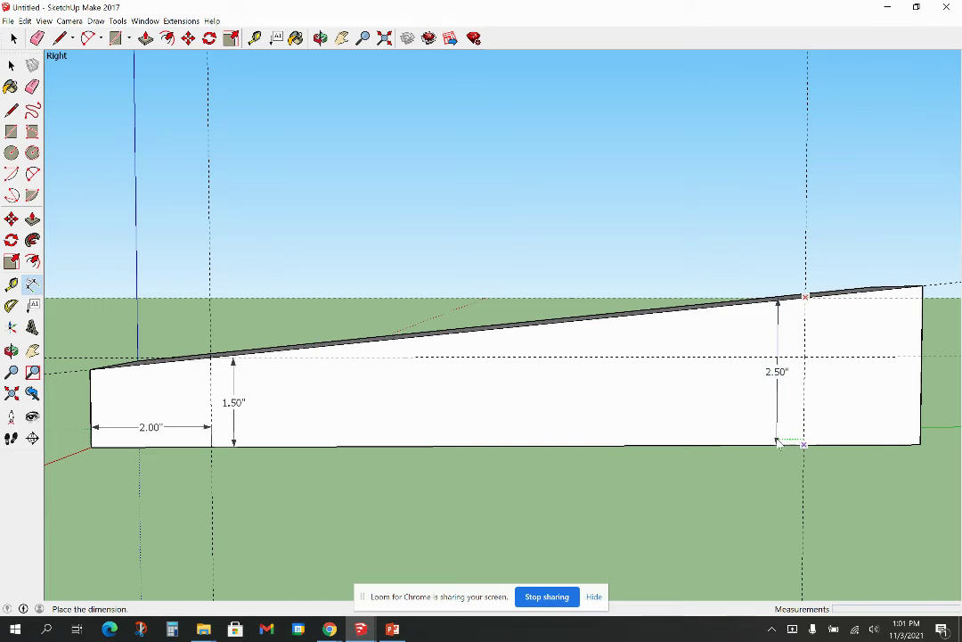
click(788, 444)
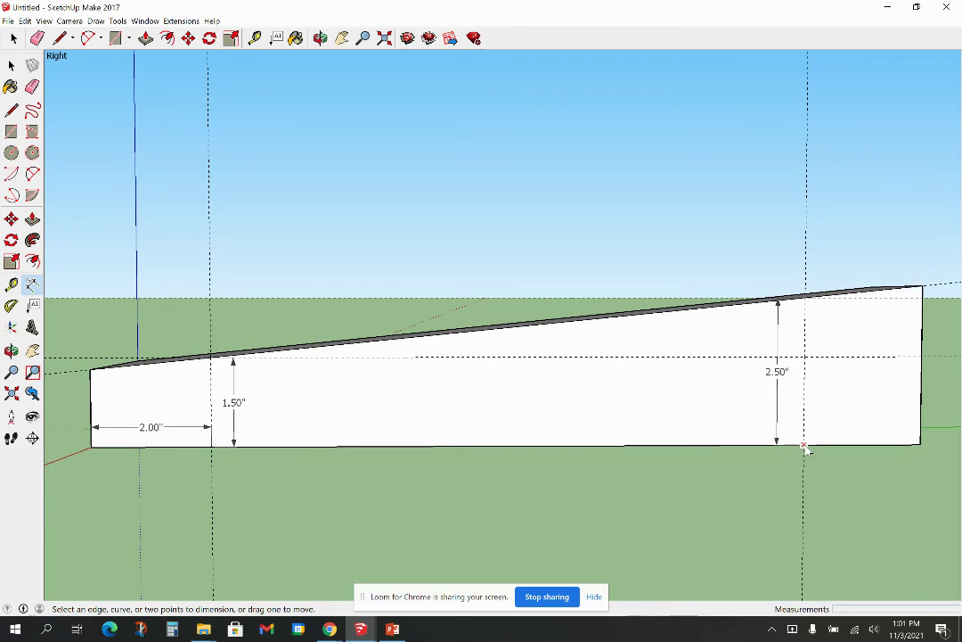
click(804, 445)
click(920, 445)
click(914, 426)
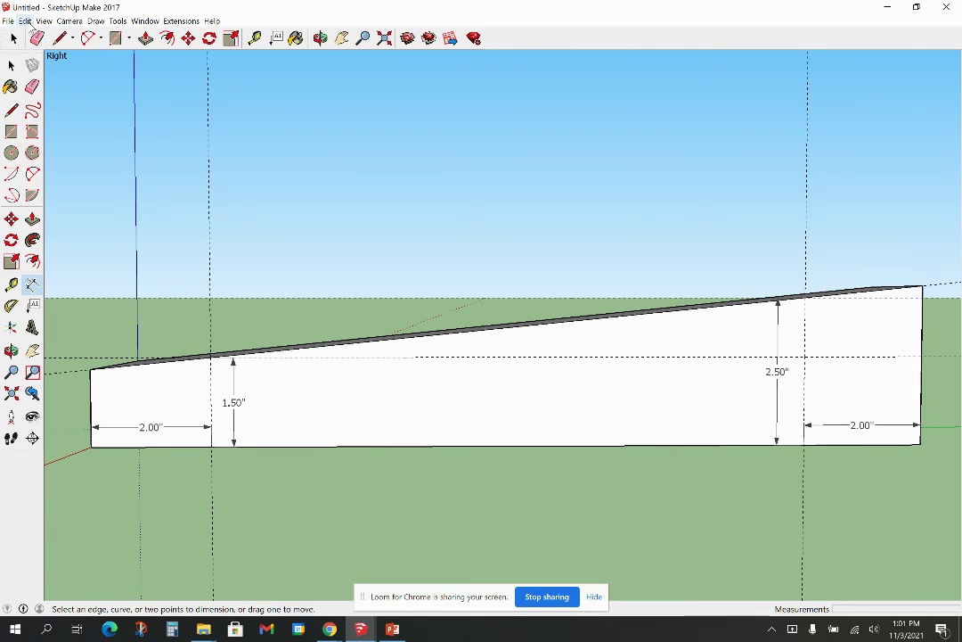
click(25, 21)
Step: Delete the guides and dimension the wedge's 2.70" tall end and 1.30" short end
click(57, 122)
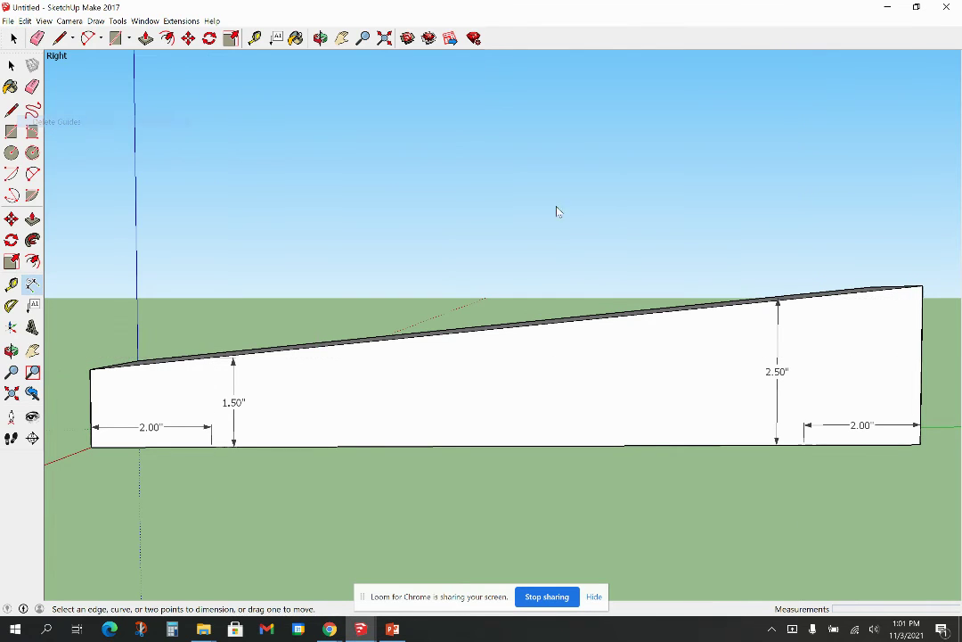
middle_drag(621, 255, 620, 292)
key(d)
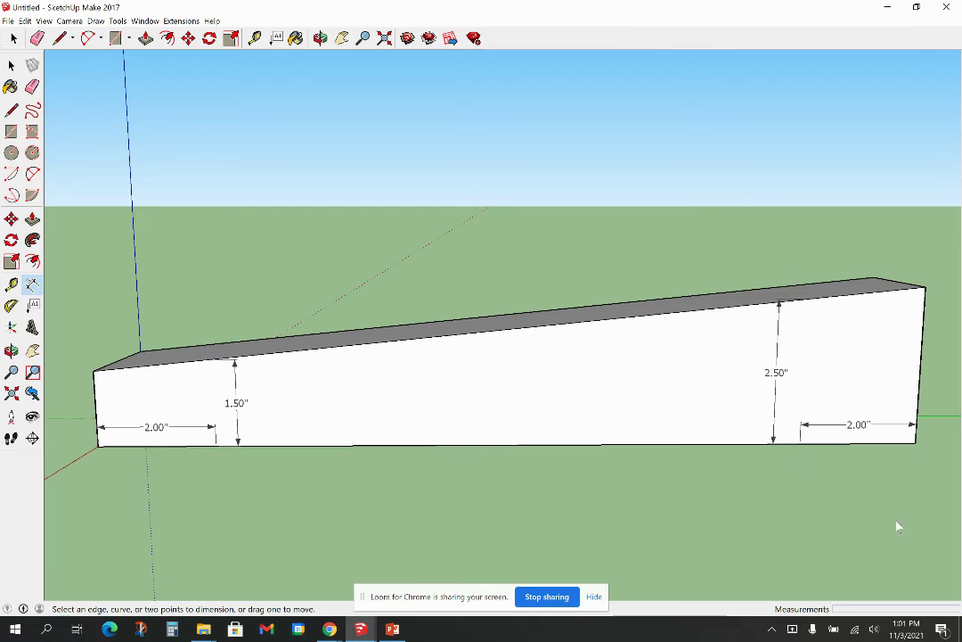
click(925, 288)
click(915, 443)
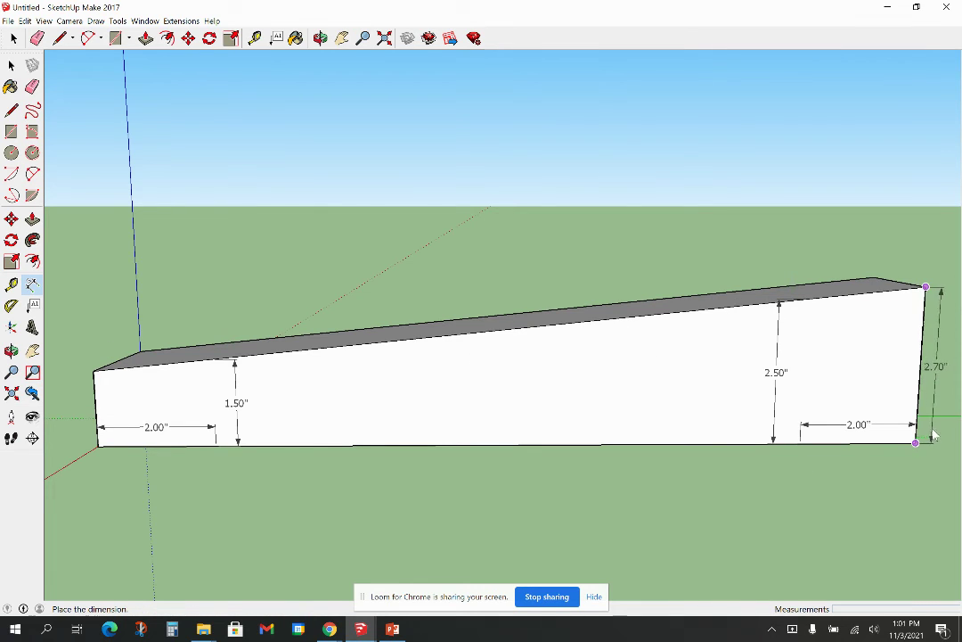
click(934, 432)
click(93, 371)
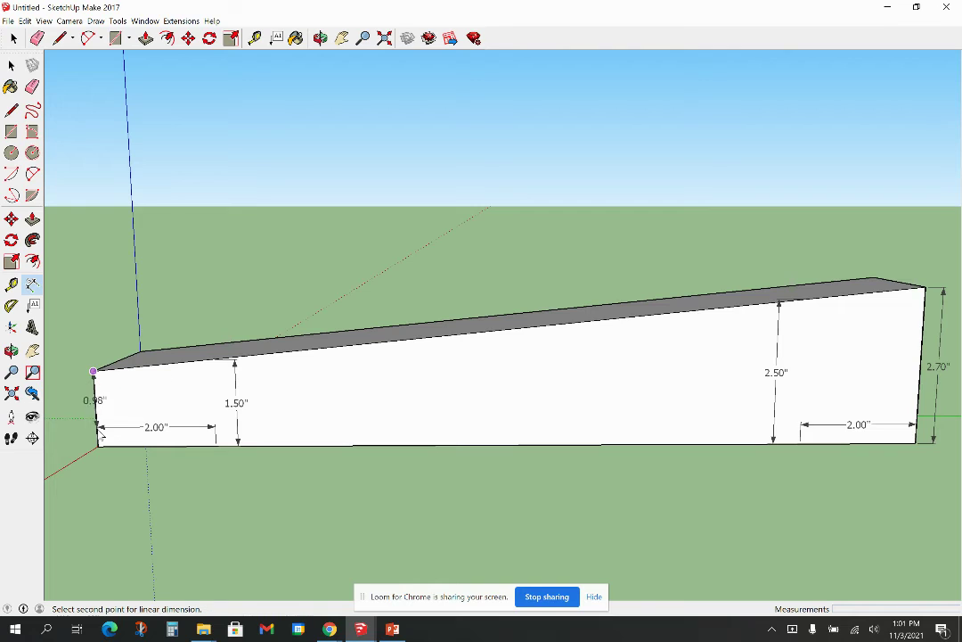
click(98, 445)
click(75, 408)
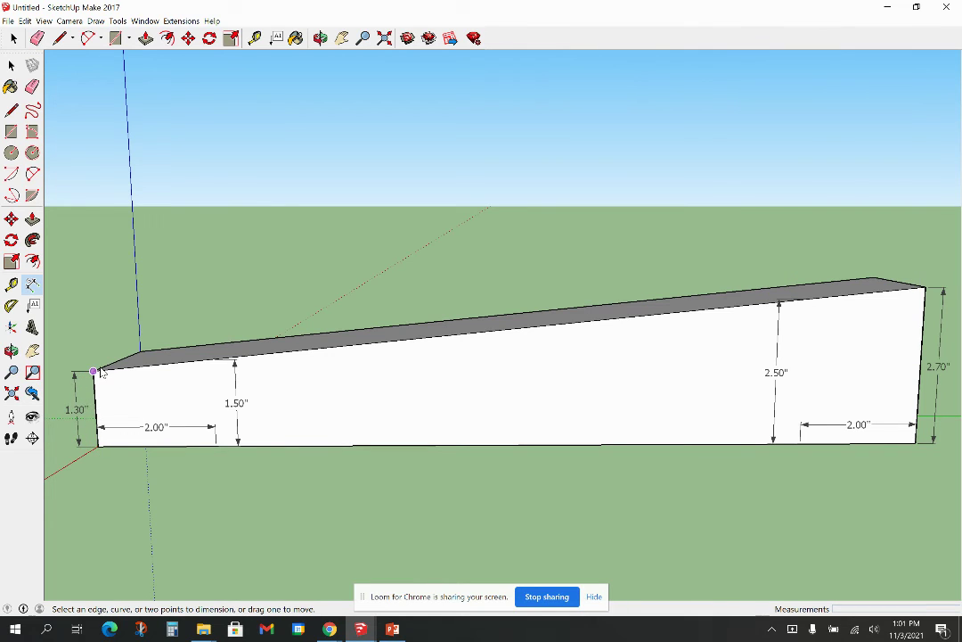
Step: Add a 14.07" dimension along the top edge, then delete it again
click(94, 372)
click(926, 288)
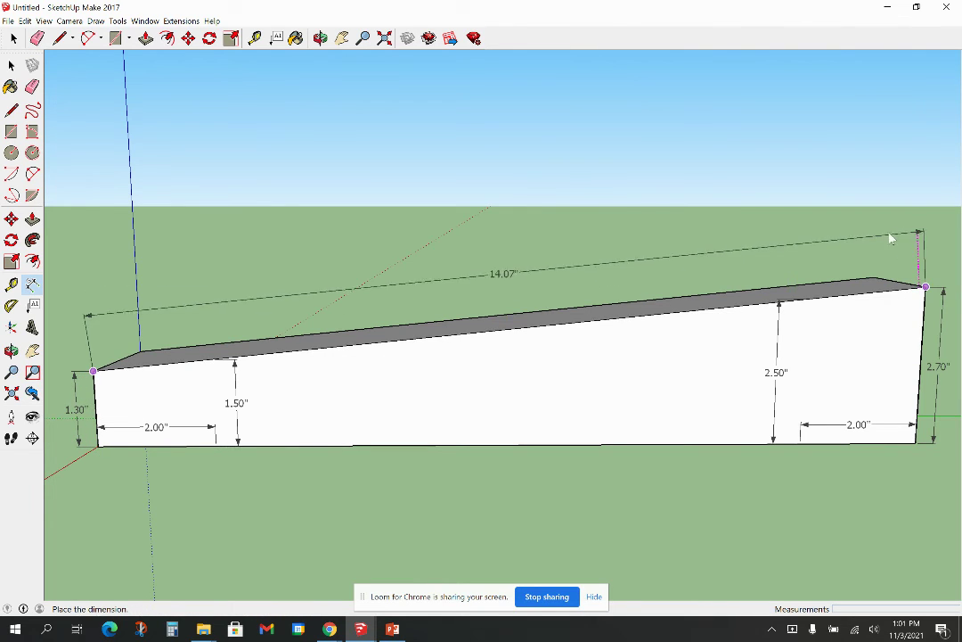
click(885, 236)
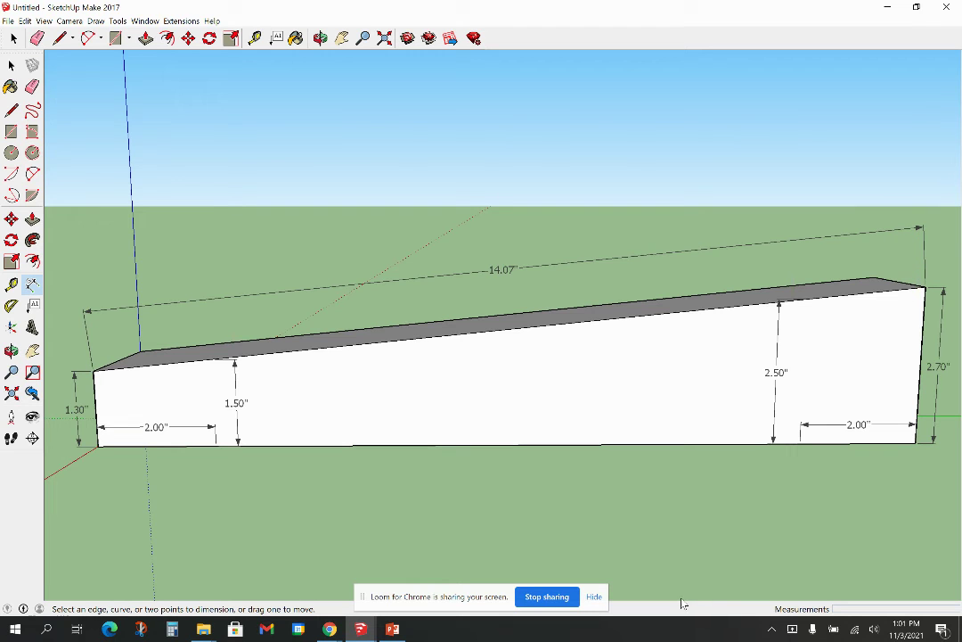
middle_drag(528, 481, 591, 531)
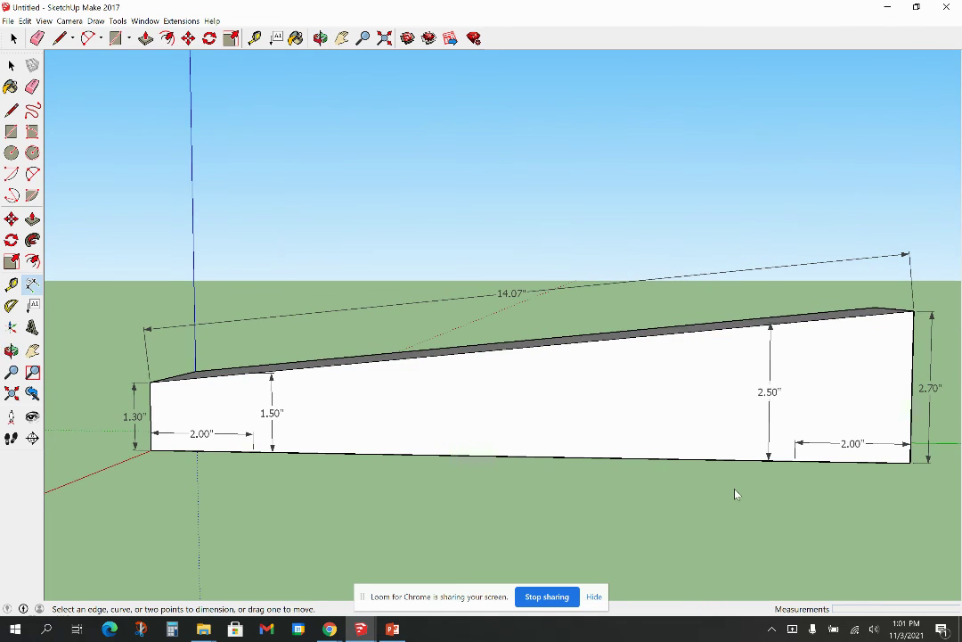
middle_drag(736, 494, 695, 486)
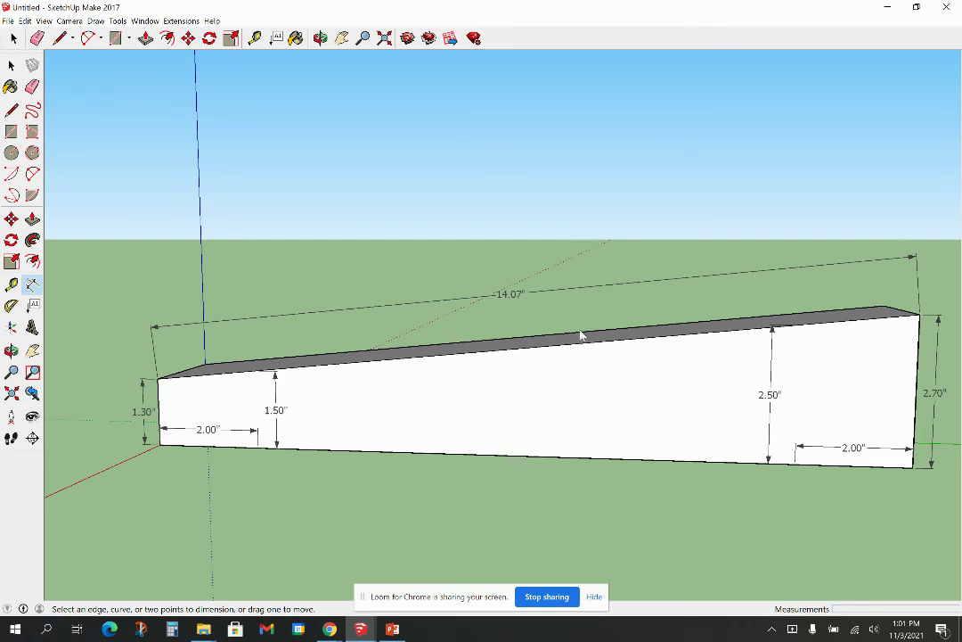
click(14, 38)
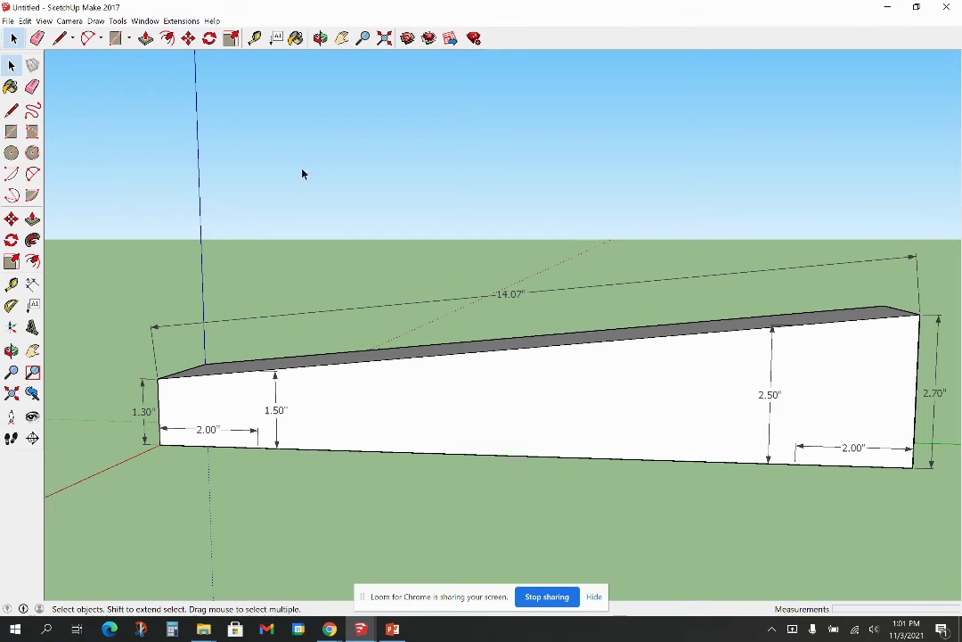
click(514, 290)
key(Delete)
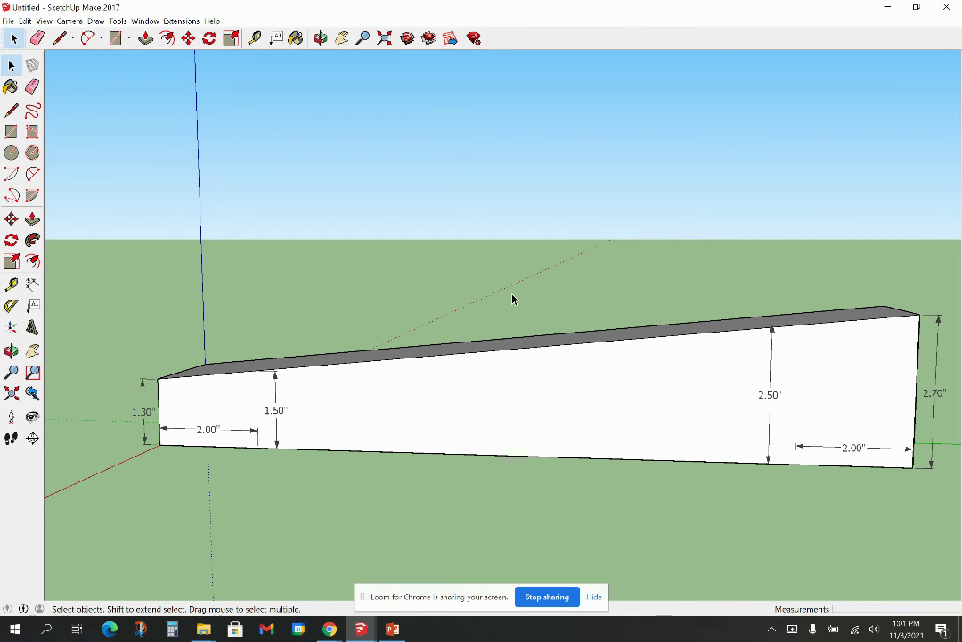
mouse_move(655, 445)
middle_down()
mouse_move(655, 433)
mouse_move(654, 445)
middle_up()
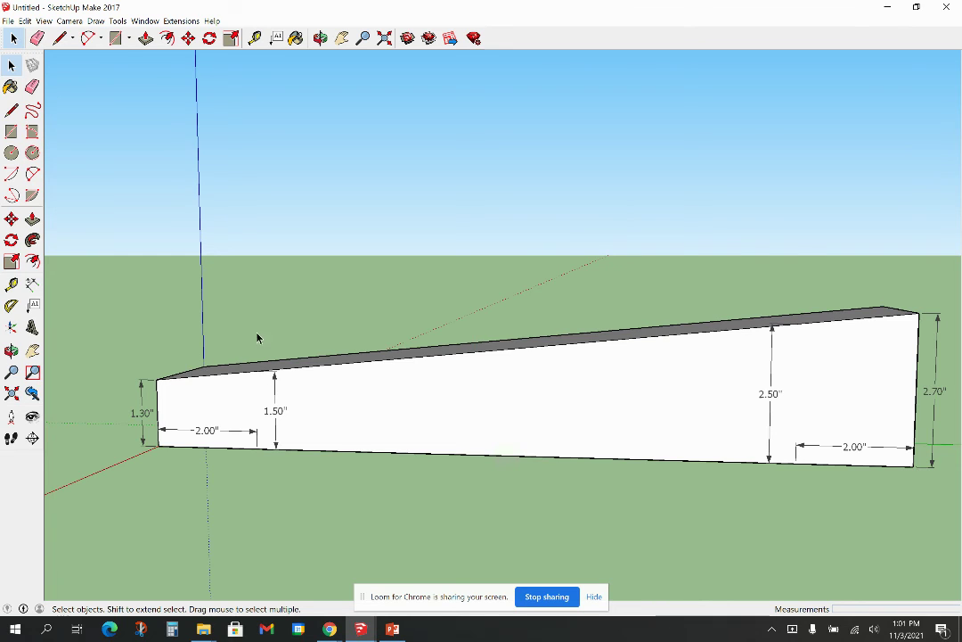
scroll(212, 308, down, 1)
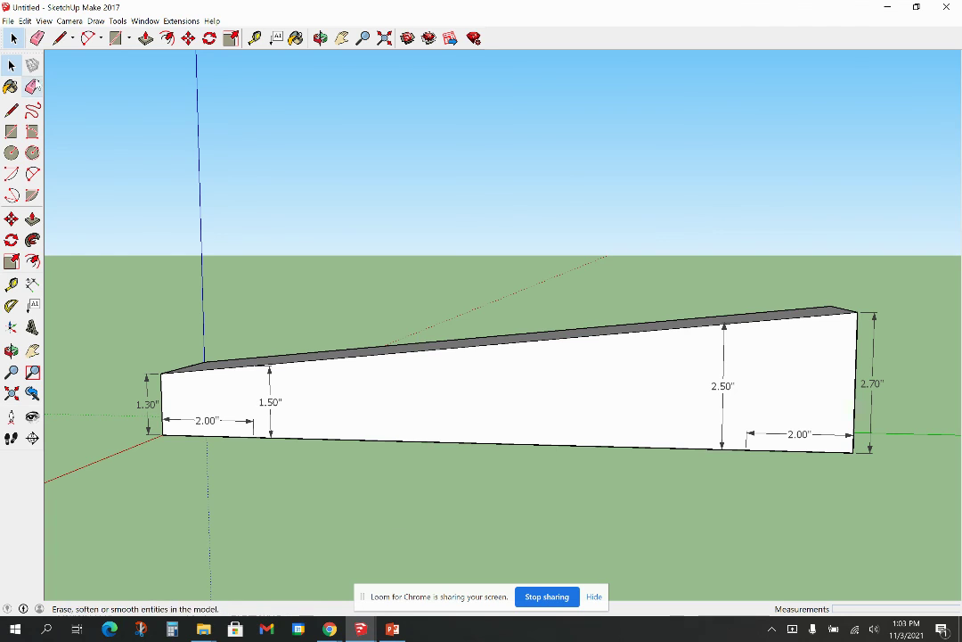
click(12, 67)
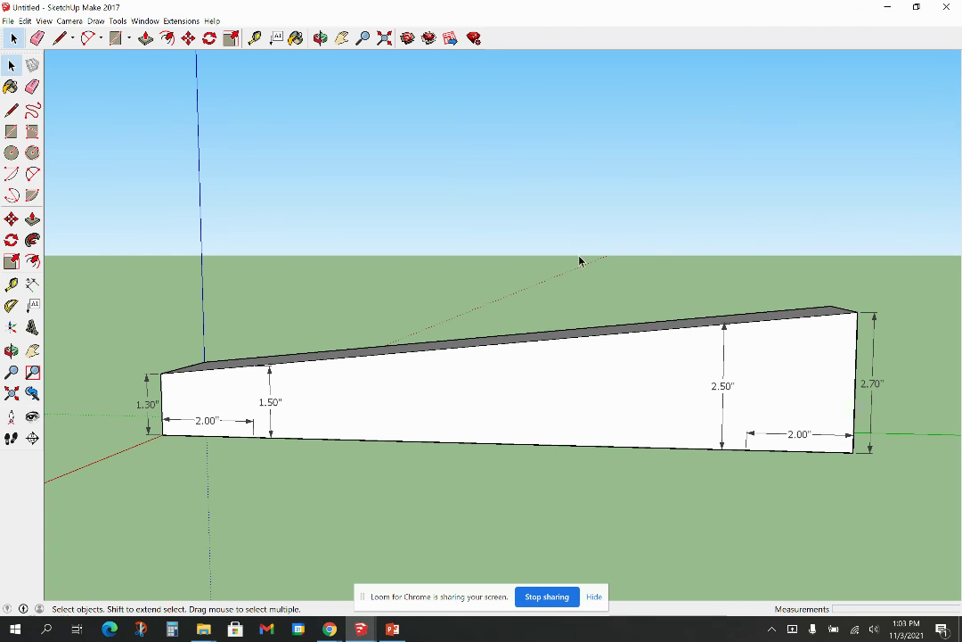